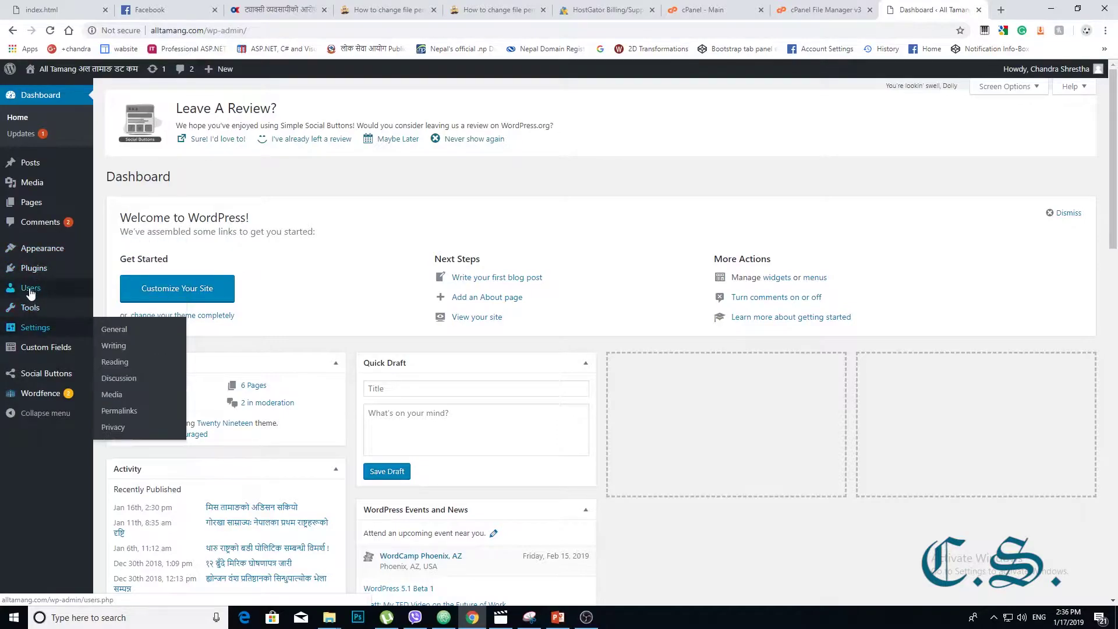
# Step: Go from the installed plugins list to the Add New plugins page
pyautogui.moveTo(31, 288)
pyautogui.click(30, 271)
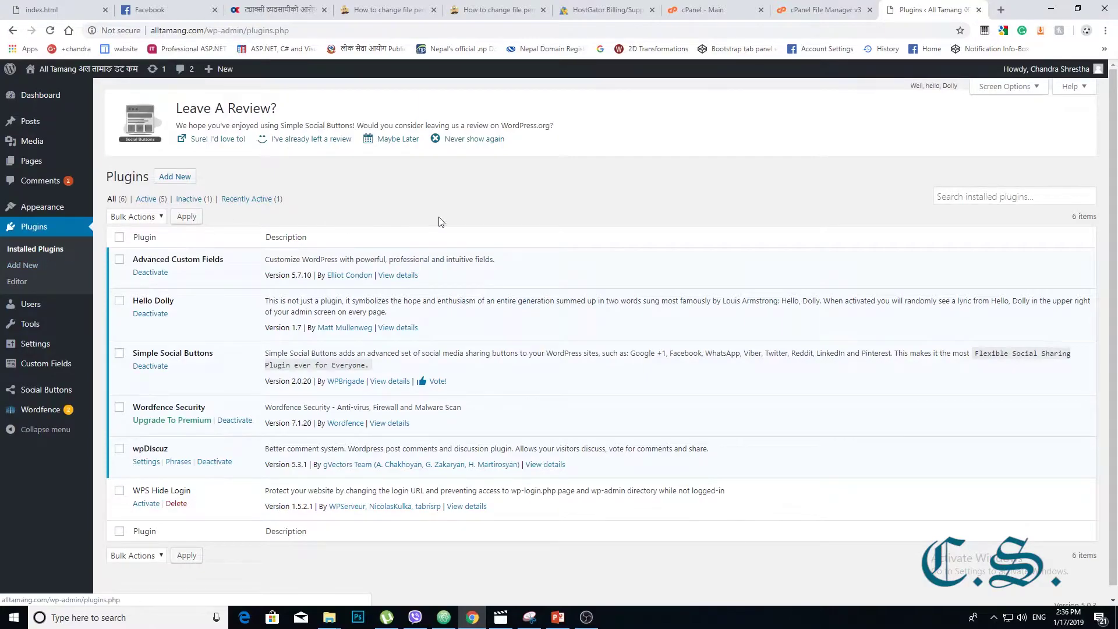
pyautogui.click(180, 177)
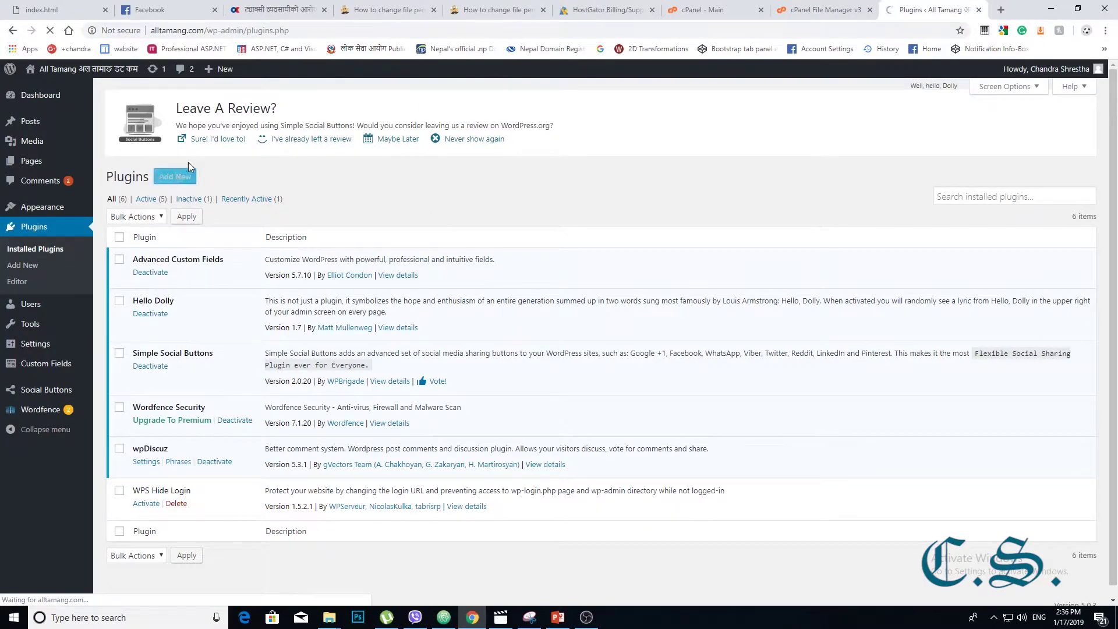
# Step: Search the plugin directory for WPS Hide Login and activate the already-installed plugin
pyautogui.click(961, 209)
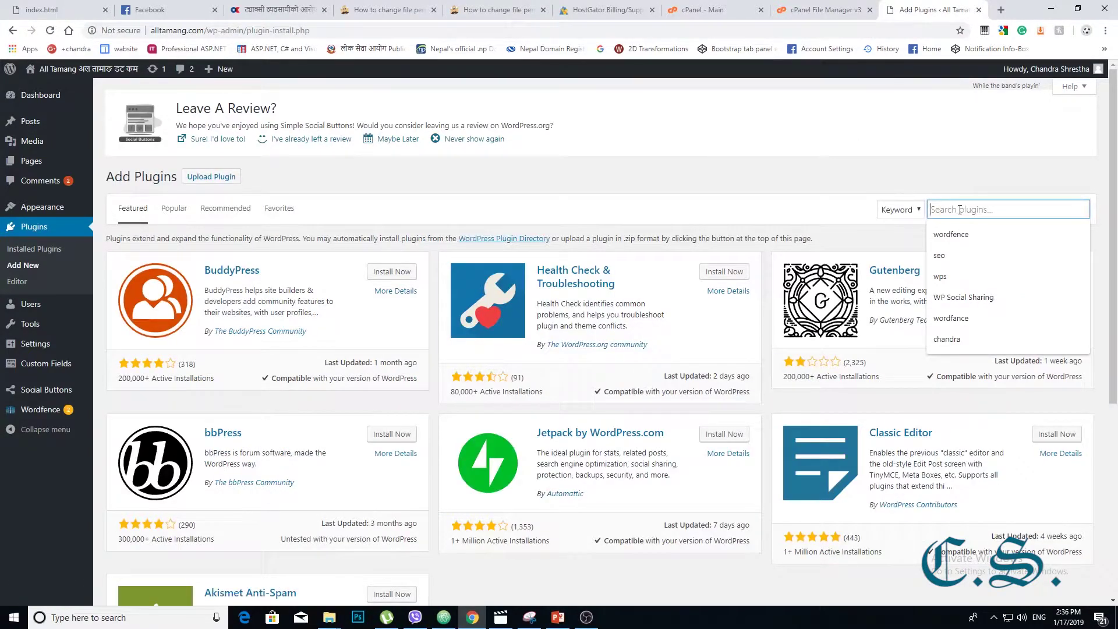
pyautogui.write('wps')
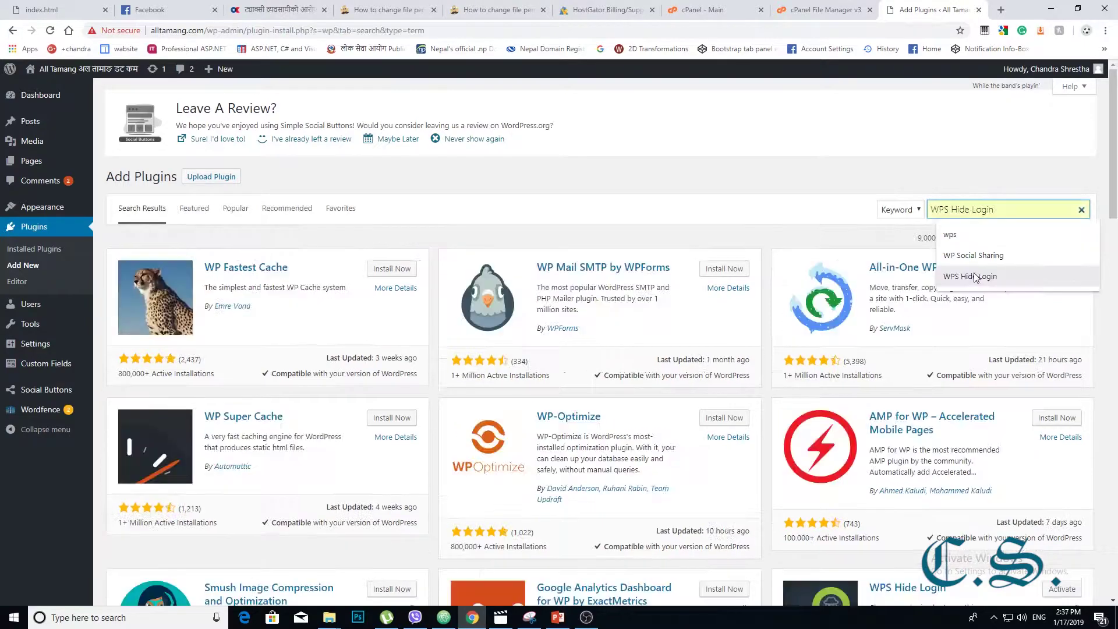
pyautogui.click(976, 274)
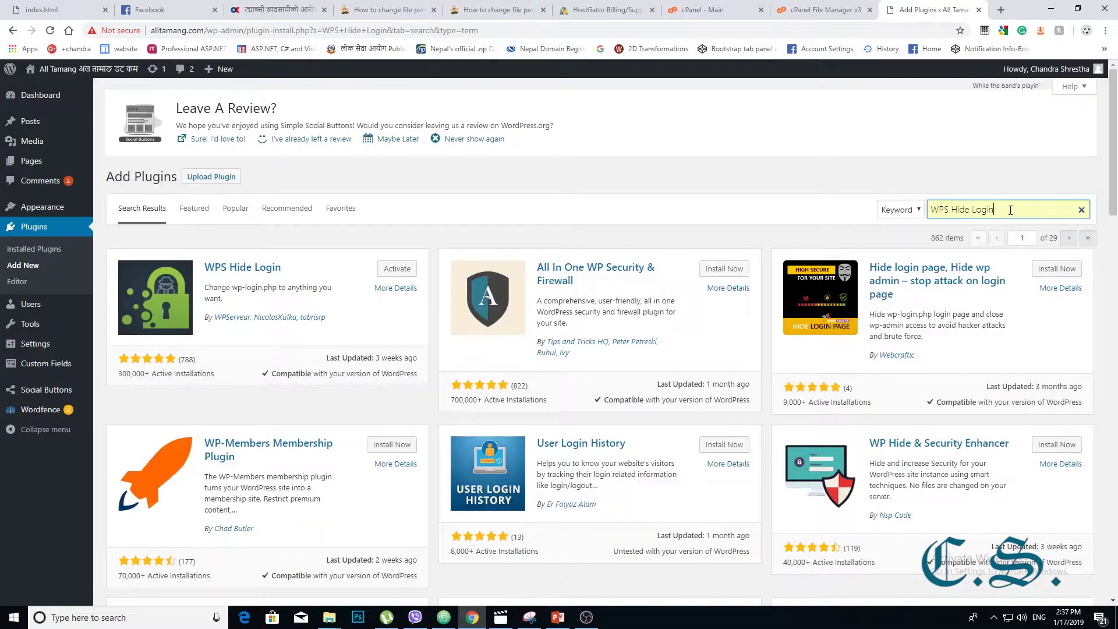
pyautogui.moveTo(997, 210); pyautogui.dragTo(932, 210)
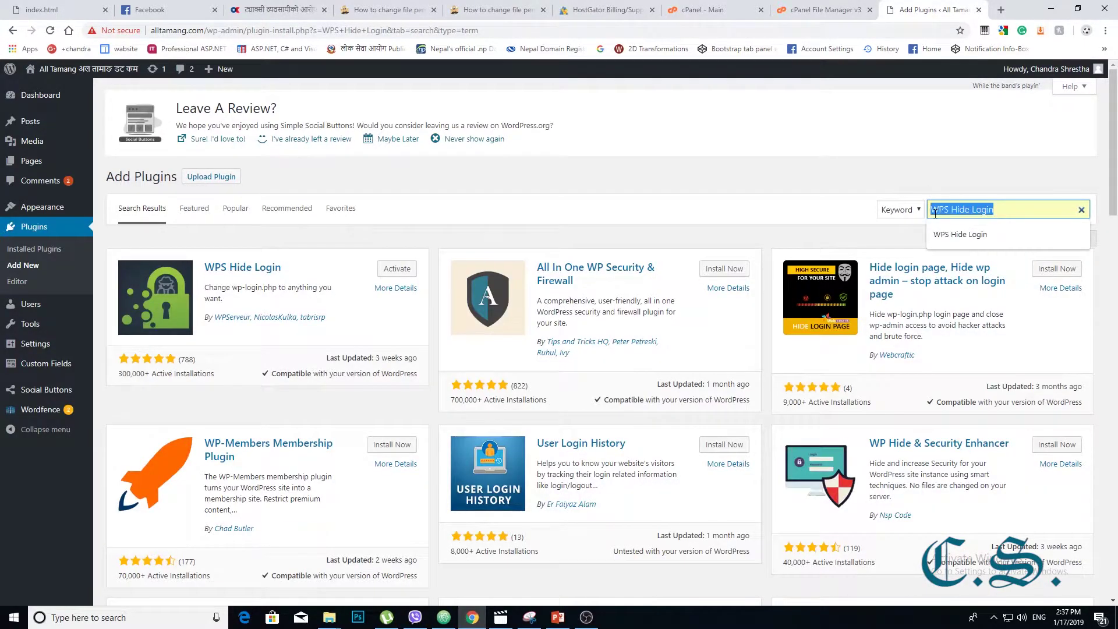
pyautogui.click(813, 183)
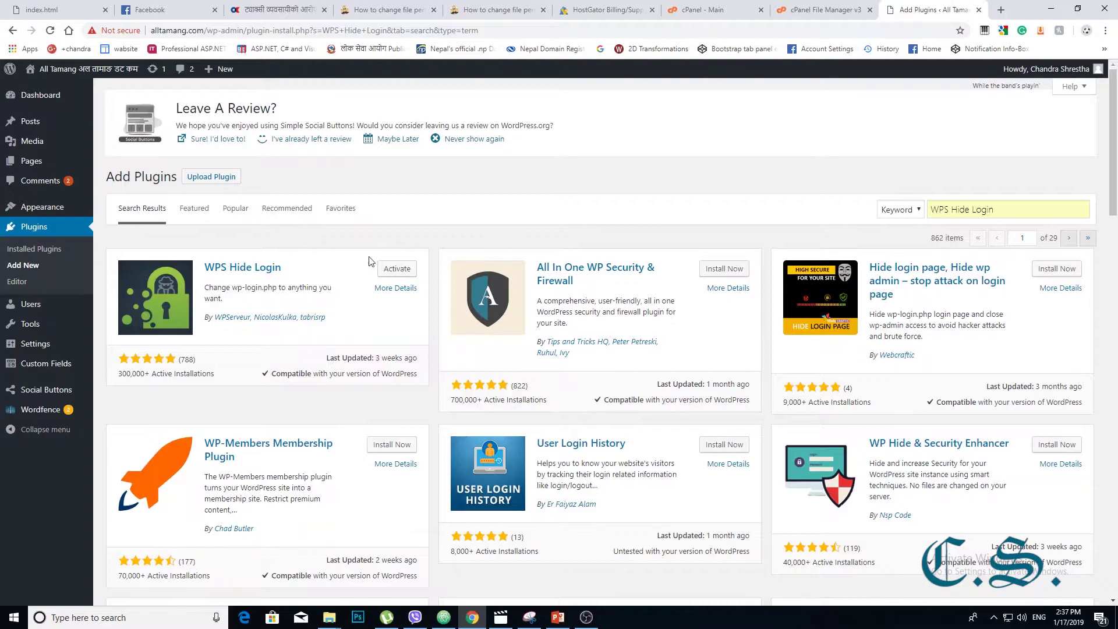
pyautogui.click(397, 269)
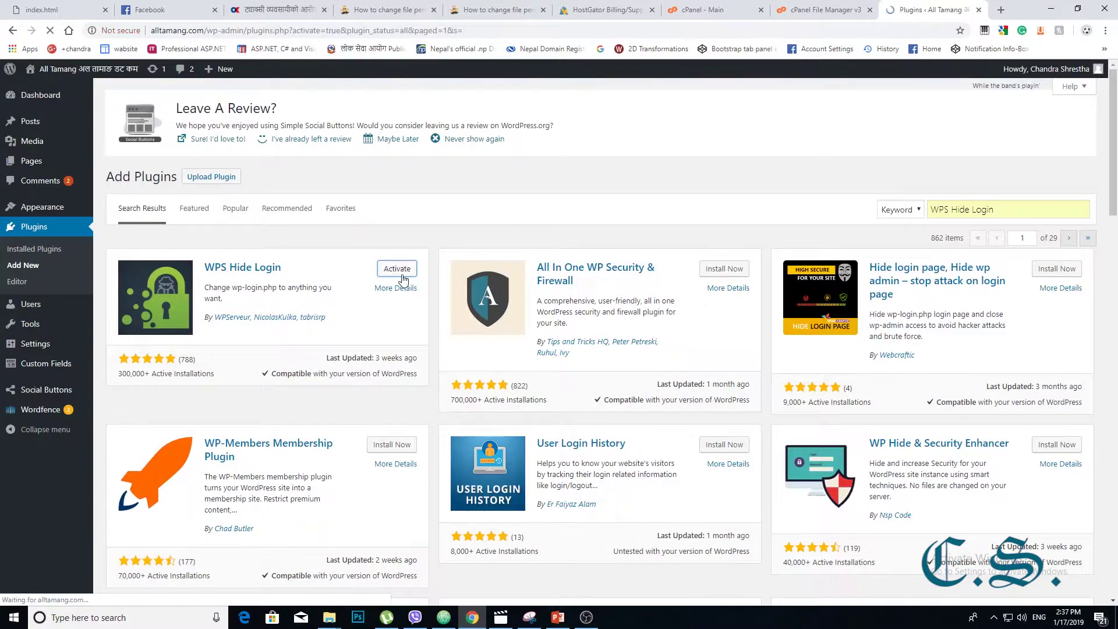
pyautogui.scroll(-1, 398, 280)
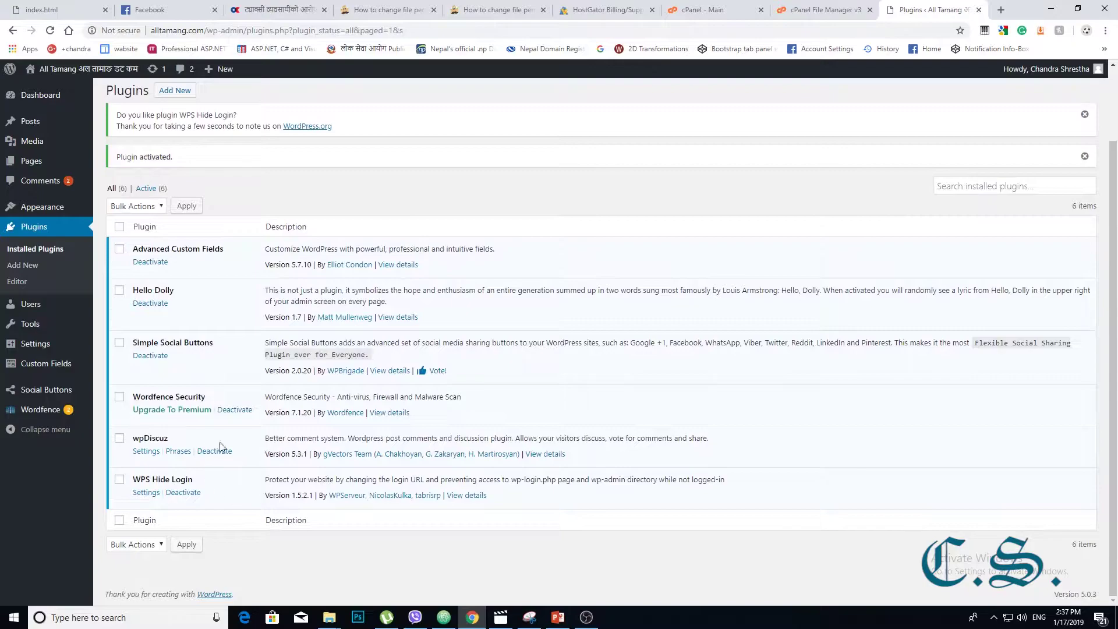
pyautogui.moveTo(194, 479); pyautogui.dragTo(133, 480)
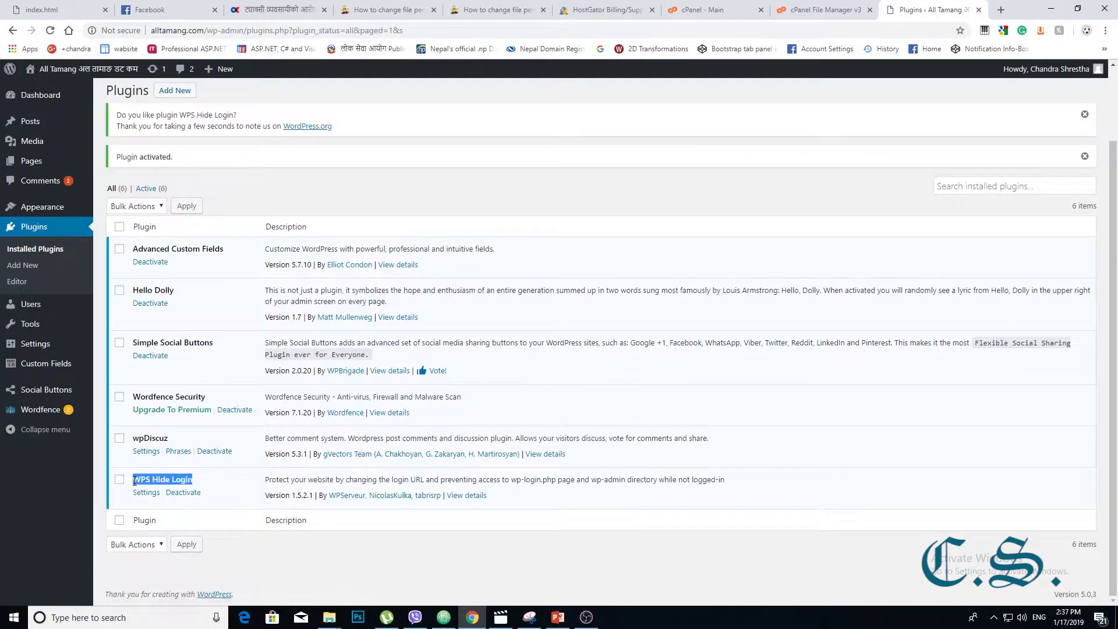
pyautogui.click(37, 481)
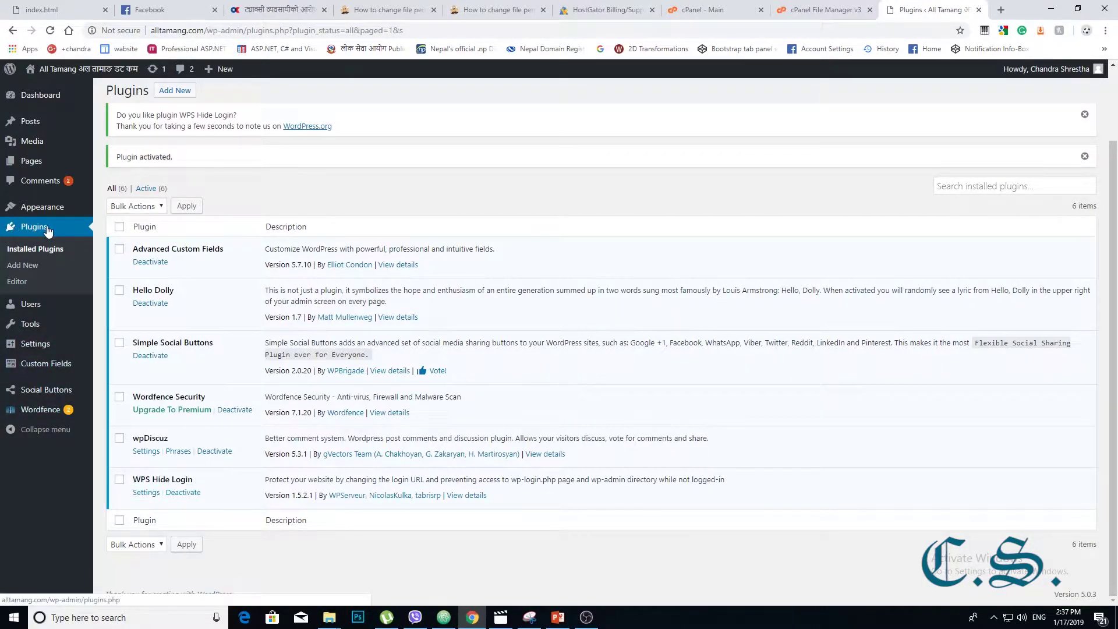
pyautogui.moveTo(36, 344)
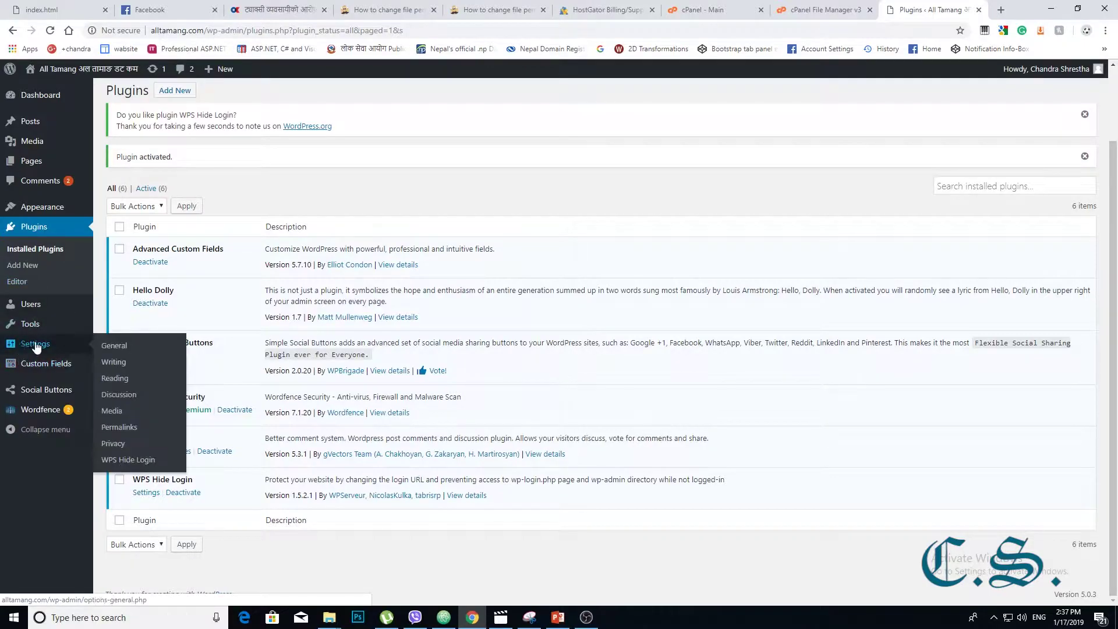
# Step: In WPS Hide Login settings, select the existing Login url text to replace with mywebrootadmin
pyautogui.click(129, 461)
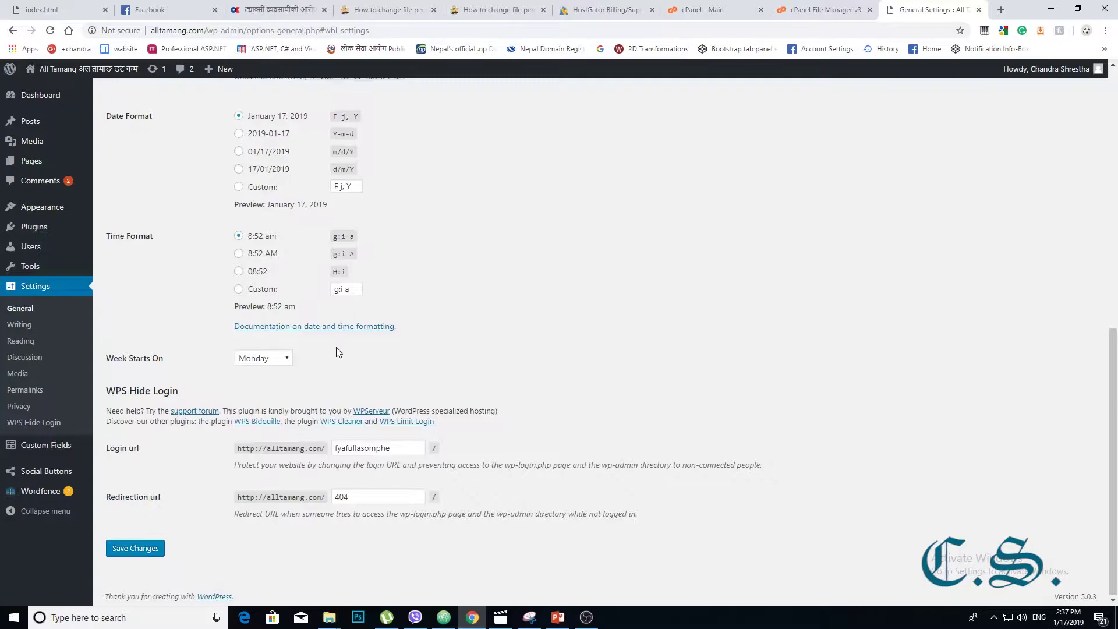
pyautogui.scroll(2, 337, 347)
pyautogui.scroll(-2, 336, 348)
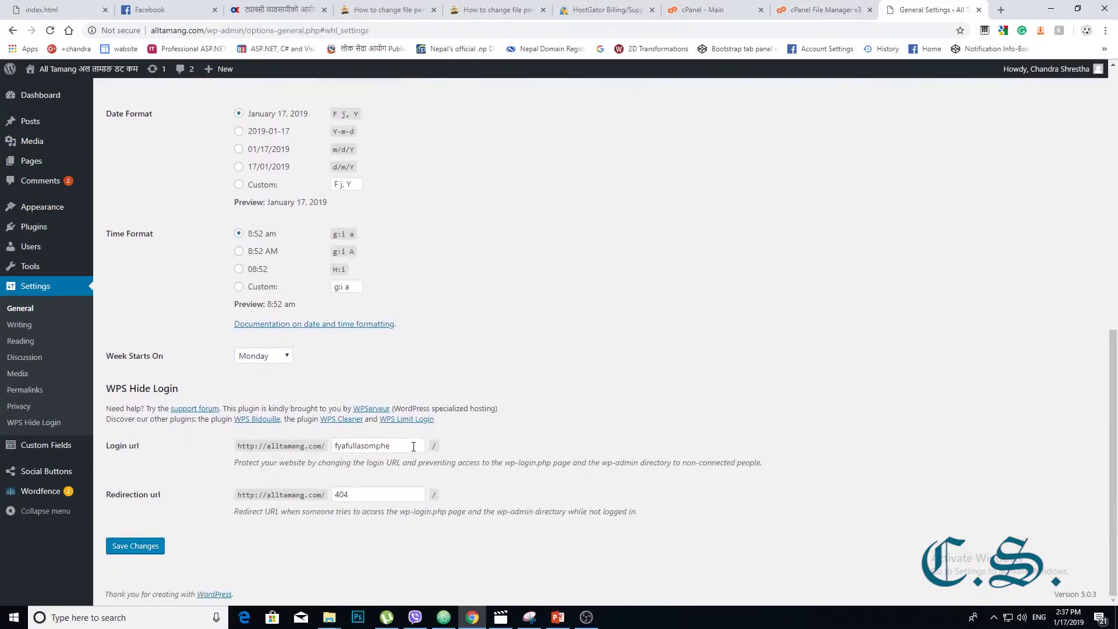
pyautogui.moveTo(413, 447); pyautogui.dragTo(335, 450)
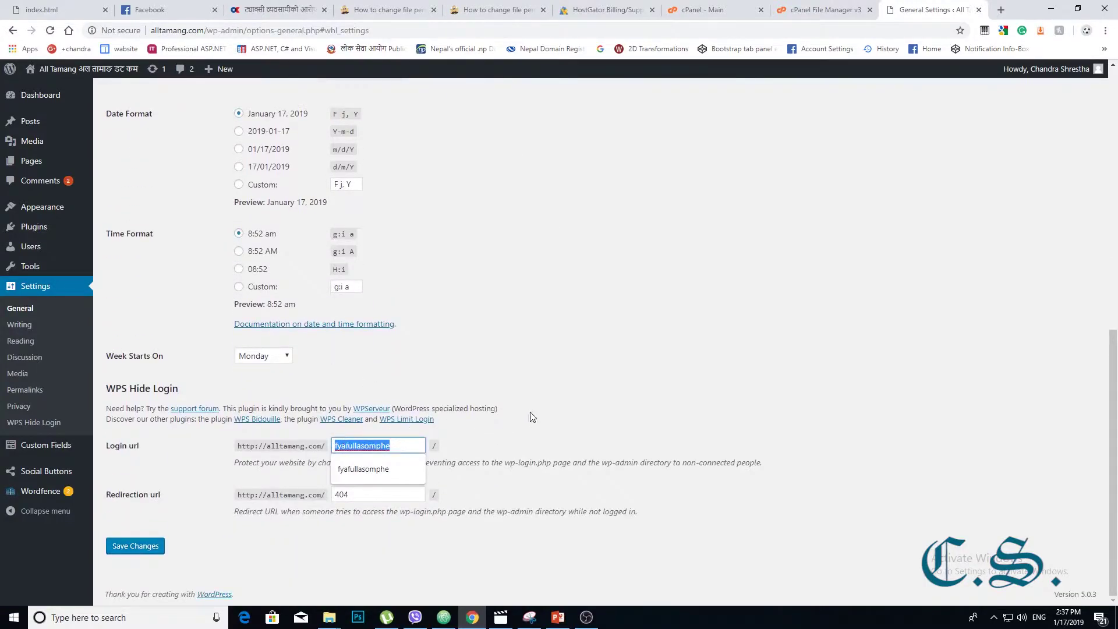
pyautogui.click(454, 470)
pyautogui.doubleClick(402, 447)
pyautogui.write('mywe')
pyautogui.write('b')
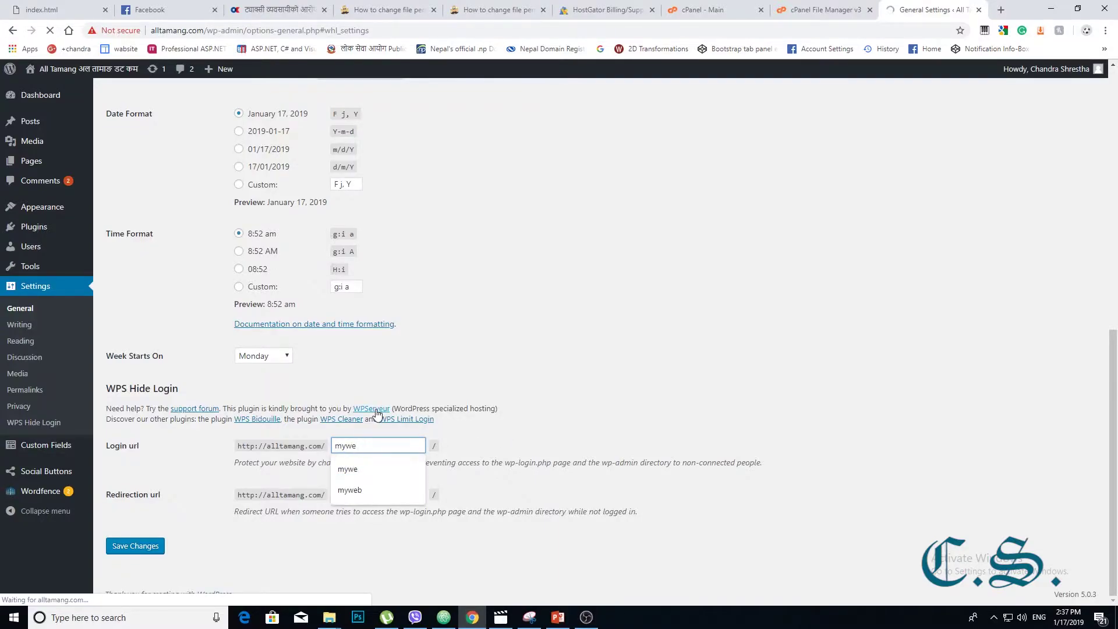
pyautogui.write('r')
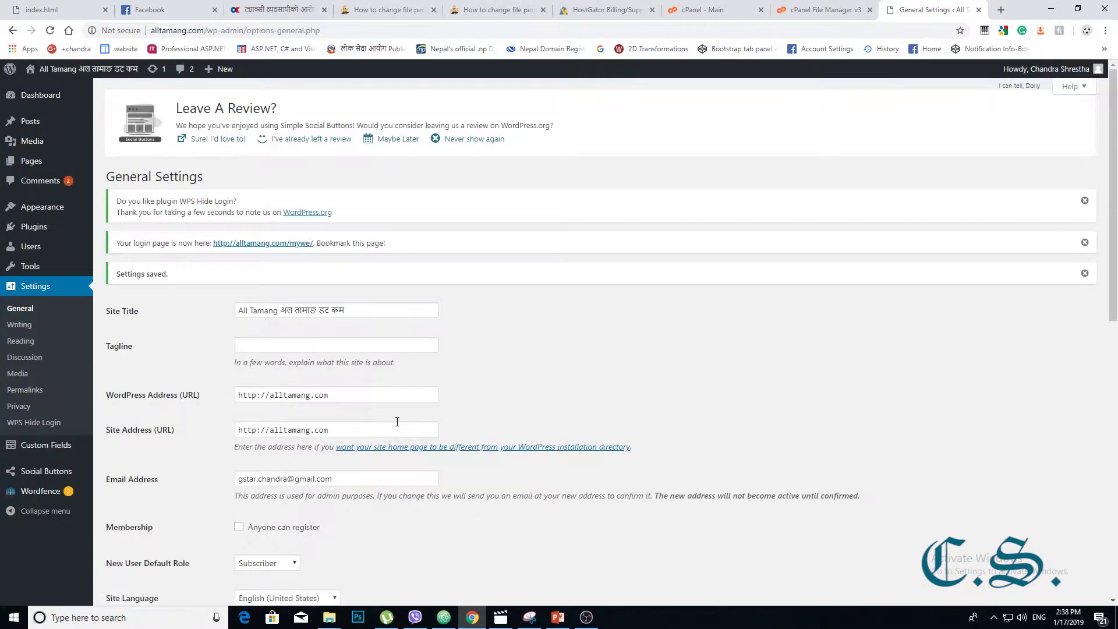
pyautogui.scroll(-10, 396, 422)
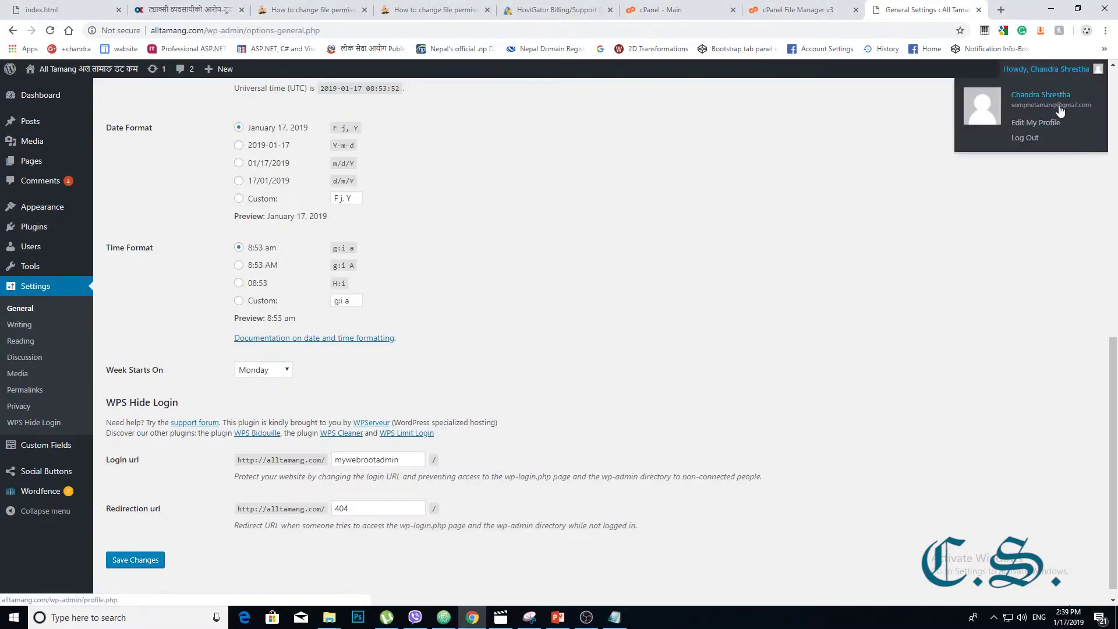
# Step: Log out and confirm alltamang.com/wp-admin now returns a page-not-found screen
pyautogui.click(1020, 140)
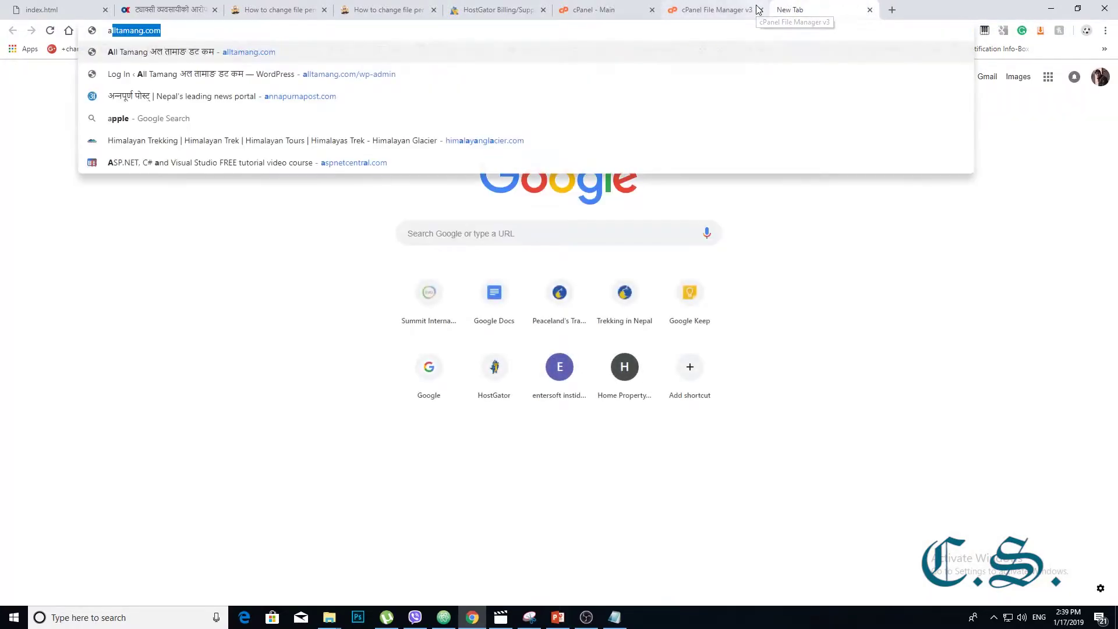
pyautogui.write('lltamang.com')
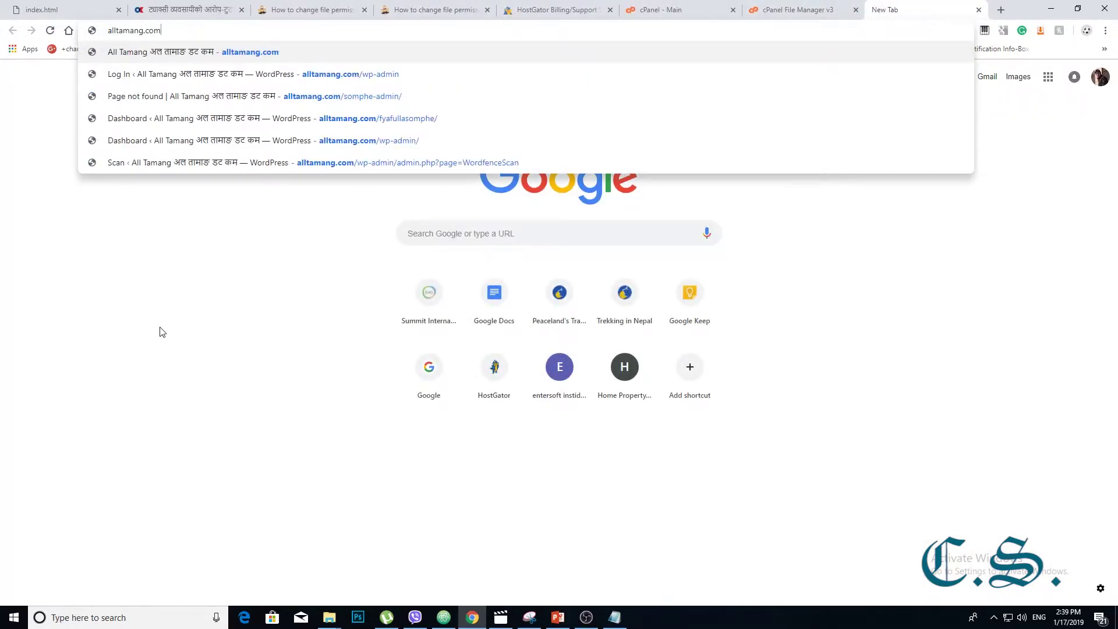
pyautogui.write('/w')
pyautogui.press('Return')
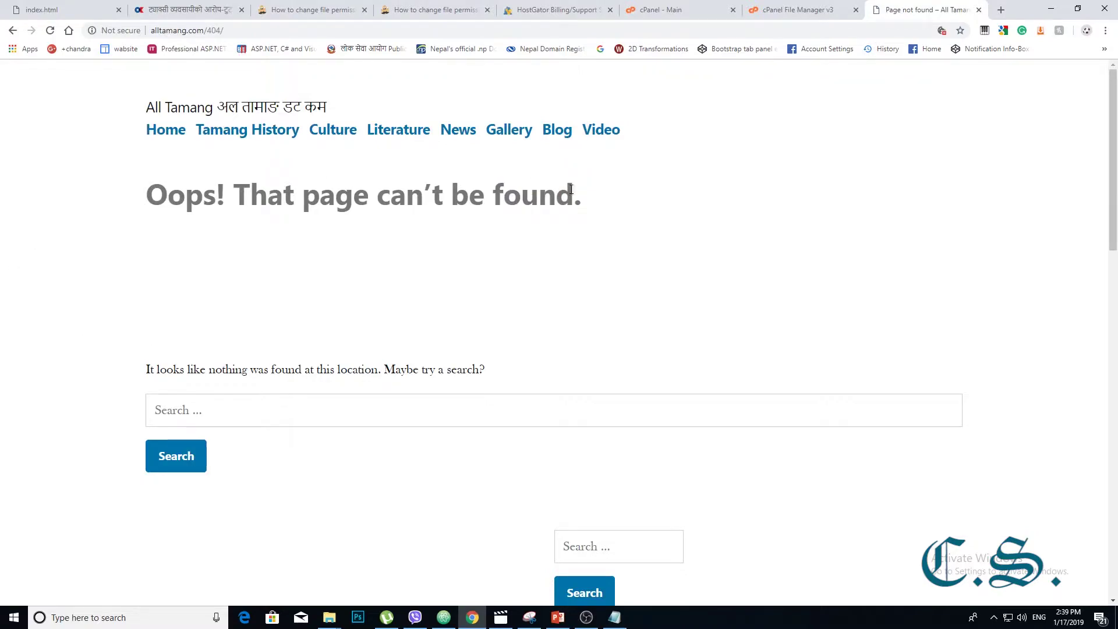
pyautogui.moveTo(576, 194); pyautogui.dragTo(109, 191)
pyautogui.click(606, 215)
# Step: Open alltamang.com/mywebrootadmin and log in with the saved credentials
pyautogui.click(275, 31)
pyautogui.write('alltamang.com/mywebrootadmin')
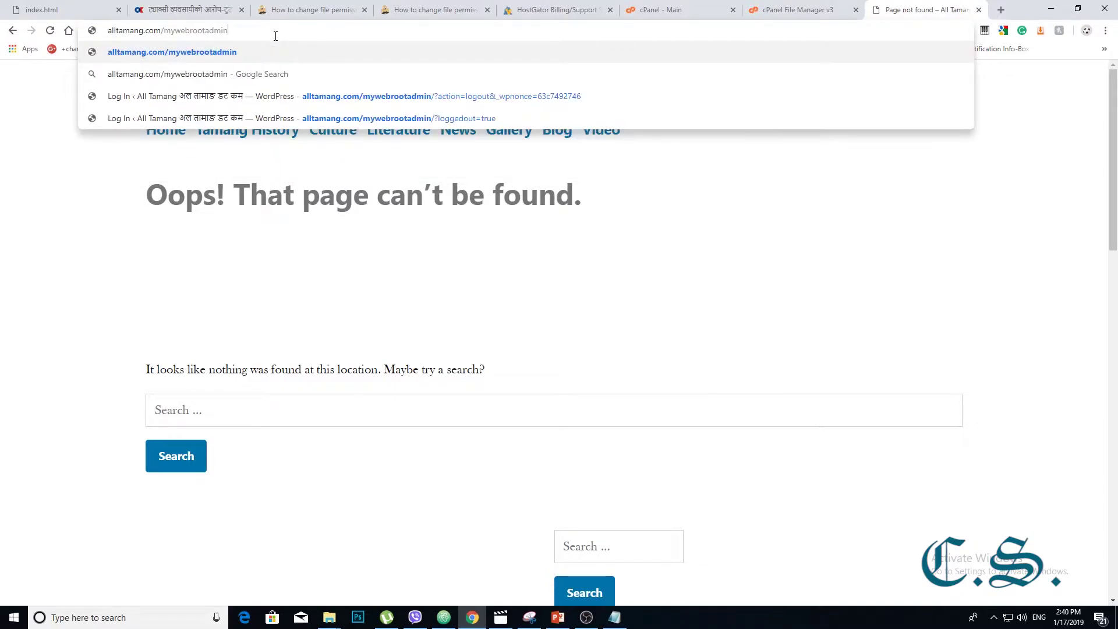
pyautogui.press('Return')
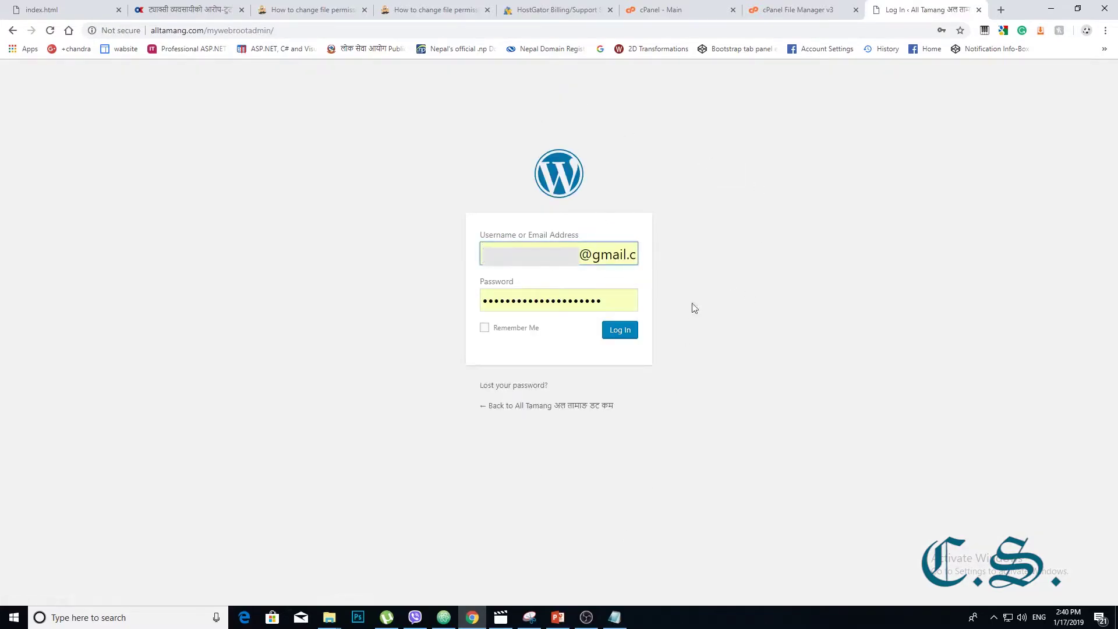
pyautogui.click(619, 329)
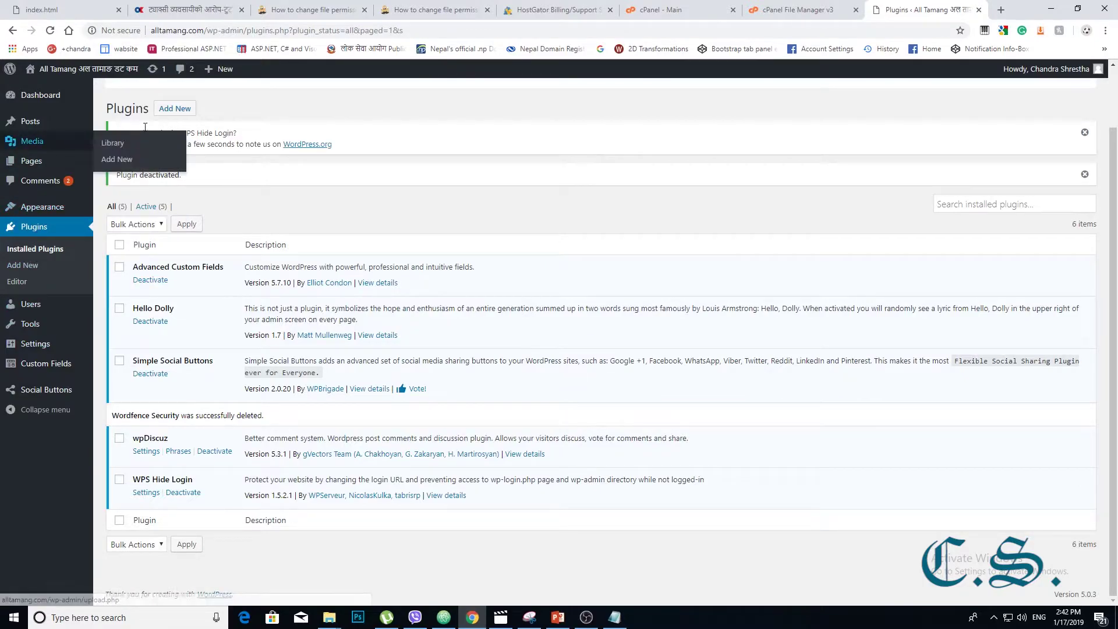
# Step: Search Add New plugins for wordfence, then install and activate Wordfence Security
pyautogui.click(36, 226)
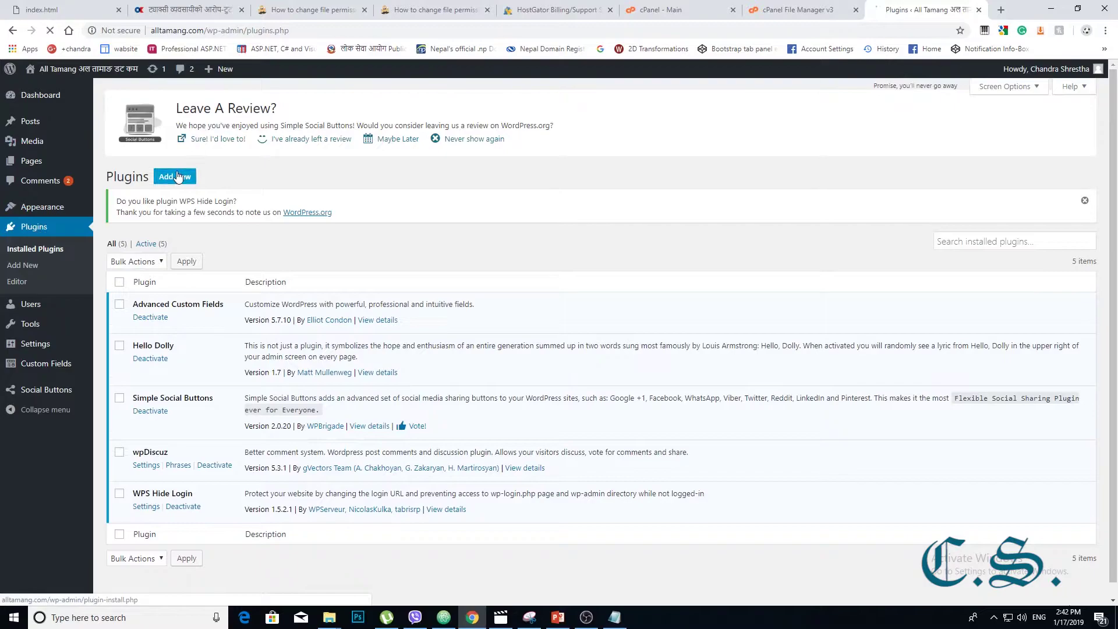
pyautogui.click(177, 178)
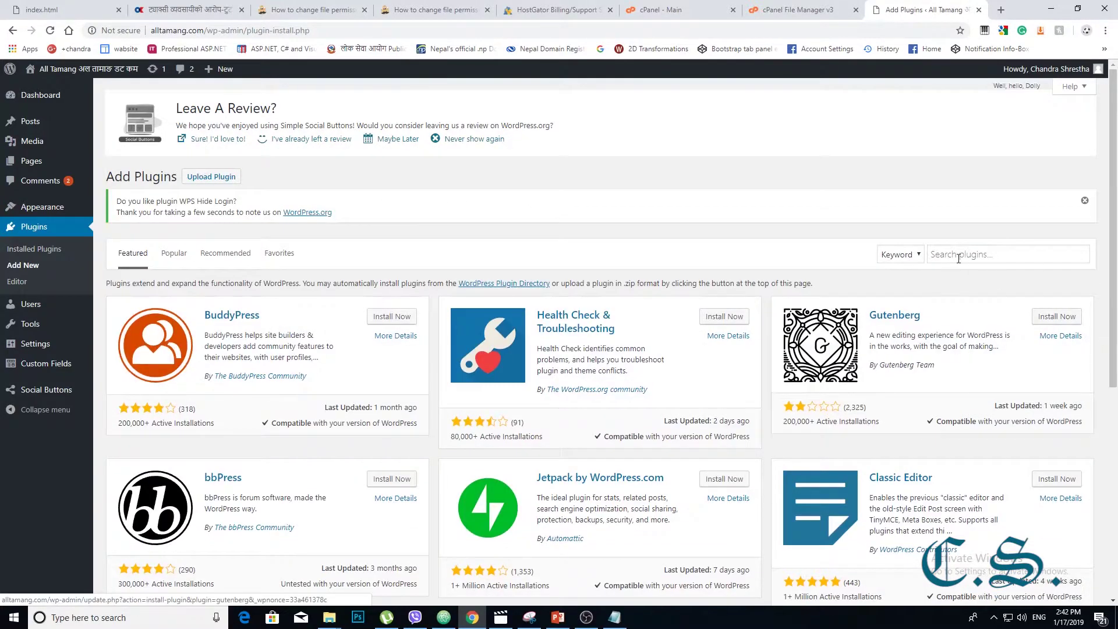
pyautogui.click(958, 255)
pyautogui.press('Down')
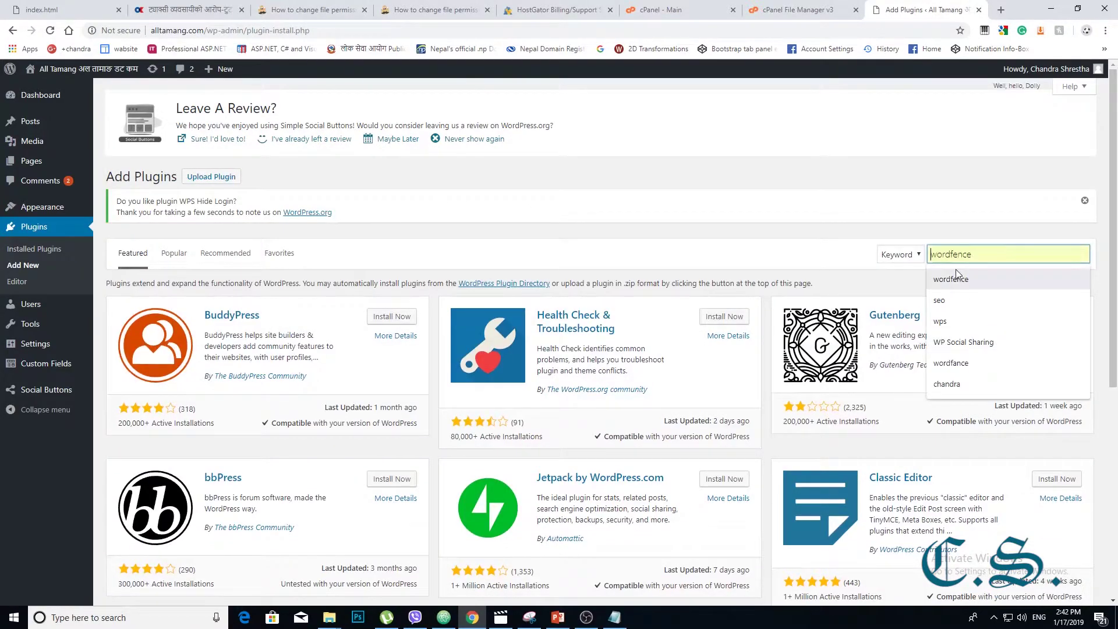
pyautogui.press('Return')
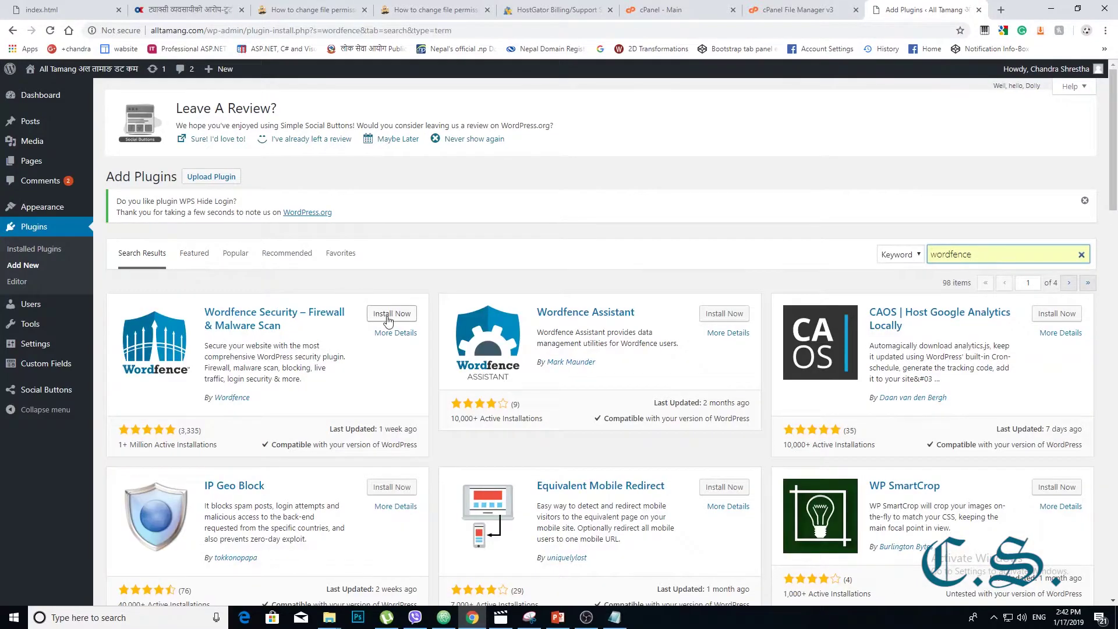
pyautogui.click(391, 314)
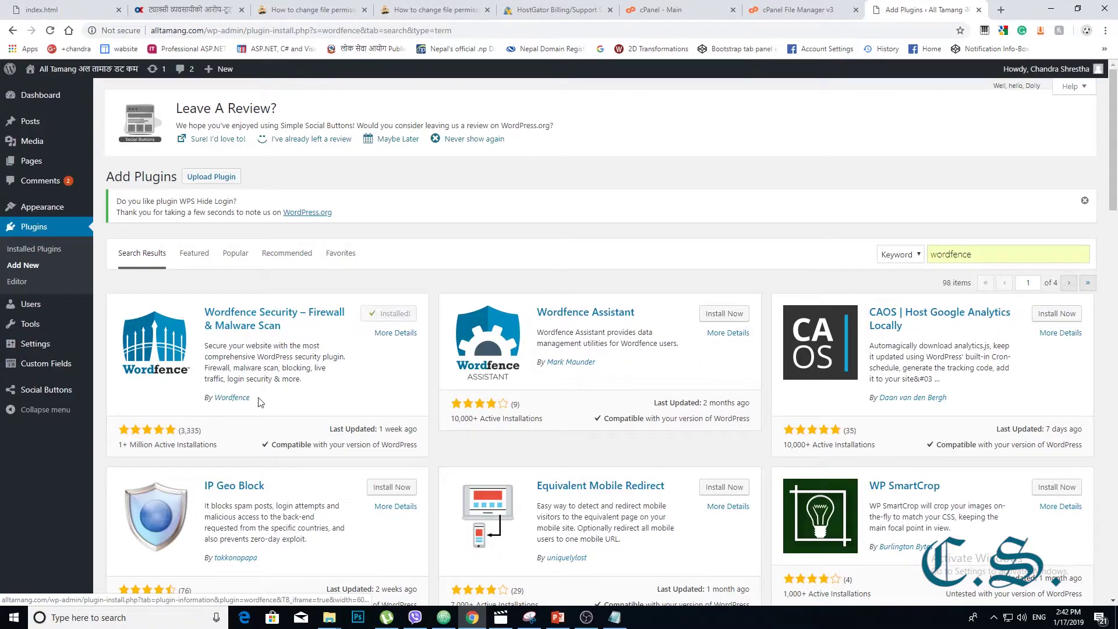
pyautogui.click(397, 314)
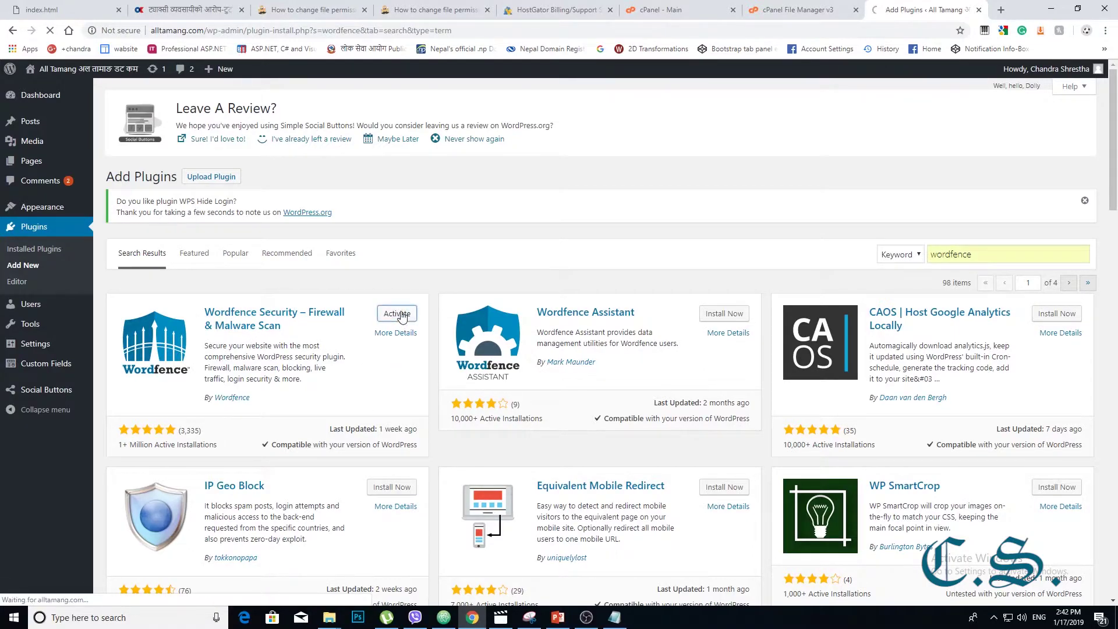
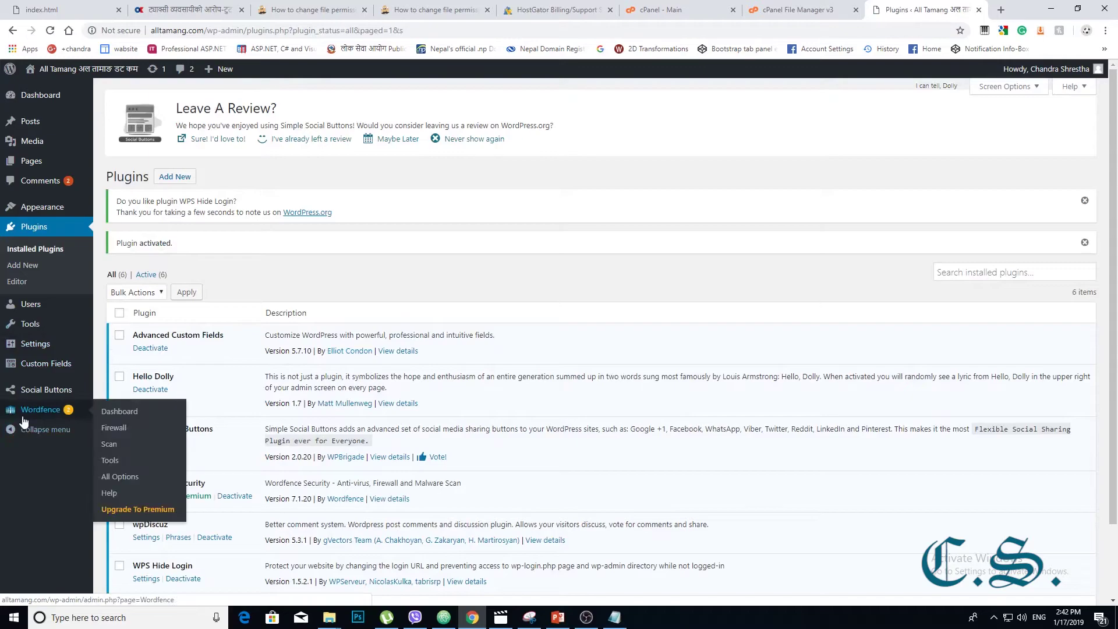
# Step: Go from the Wordfence dashboard to the All Firewall Options page
pyautogui.click(41, 410)
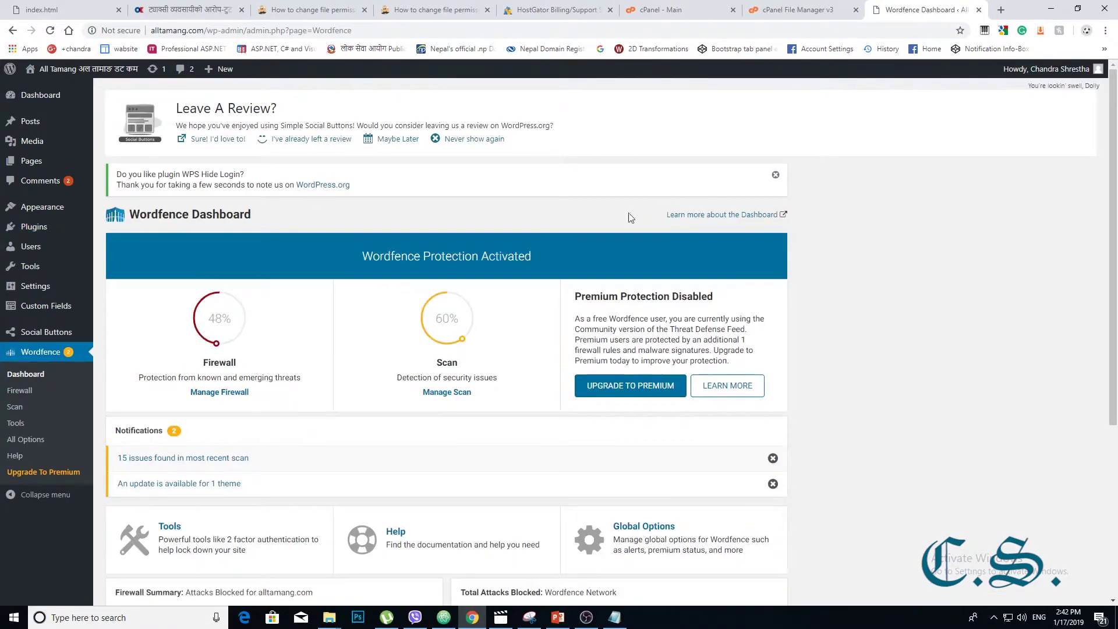
pyautogui.scroll(-2, 630, 216)
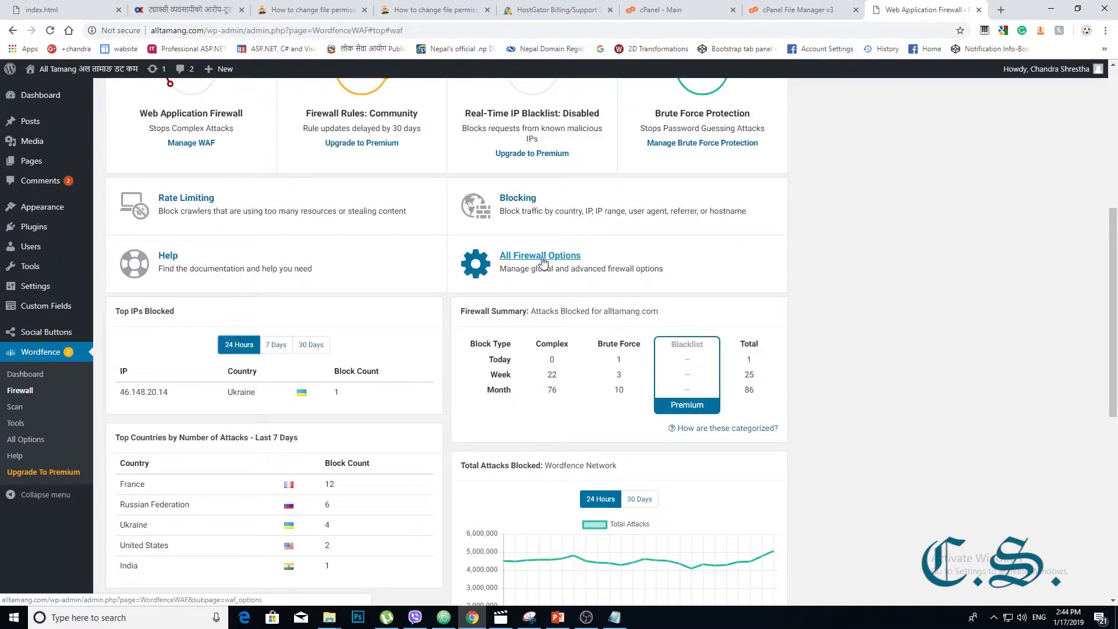
pyautogui.click(542, 255)
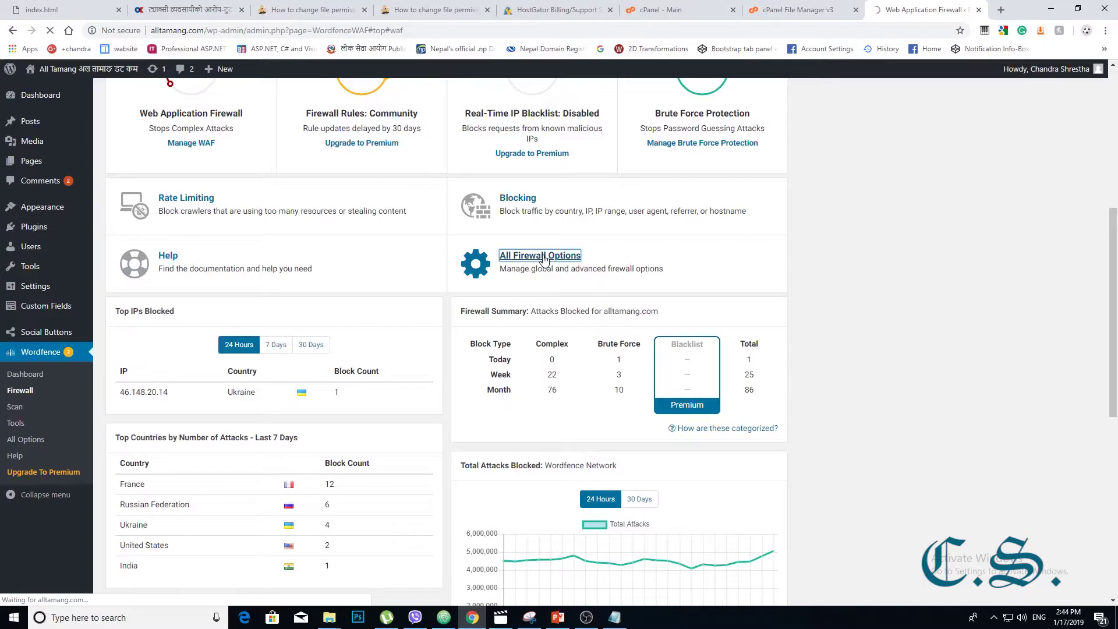
pyautogui.scroll(-5, 547, 296)
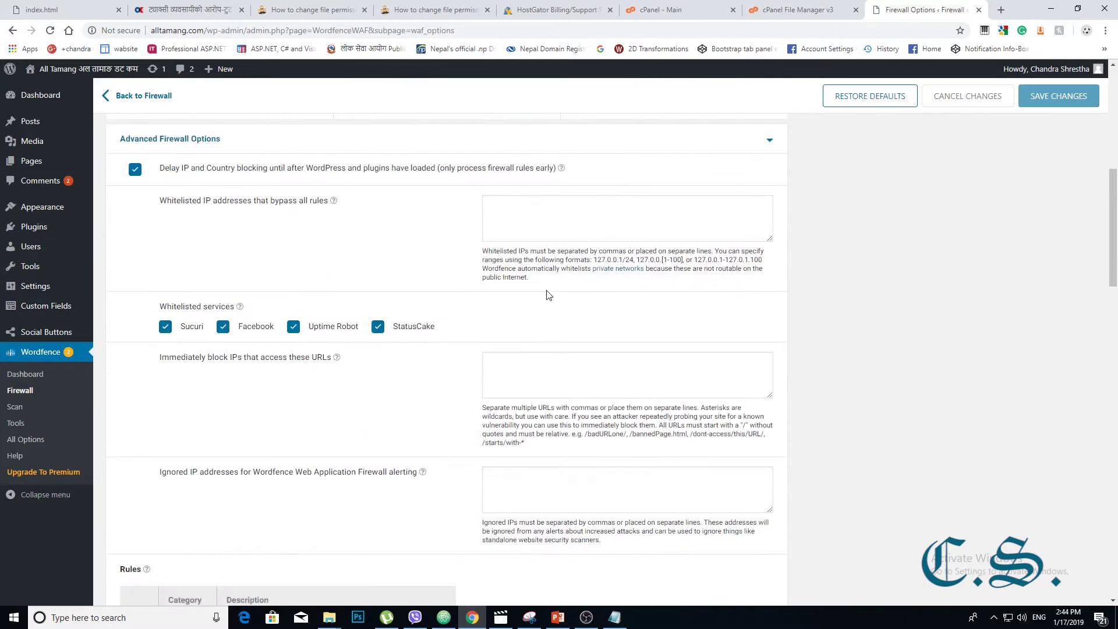
pyautogui.scroll(3, 548, 296)
pyautogui.scroll(3, 547, 295)
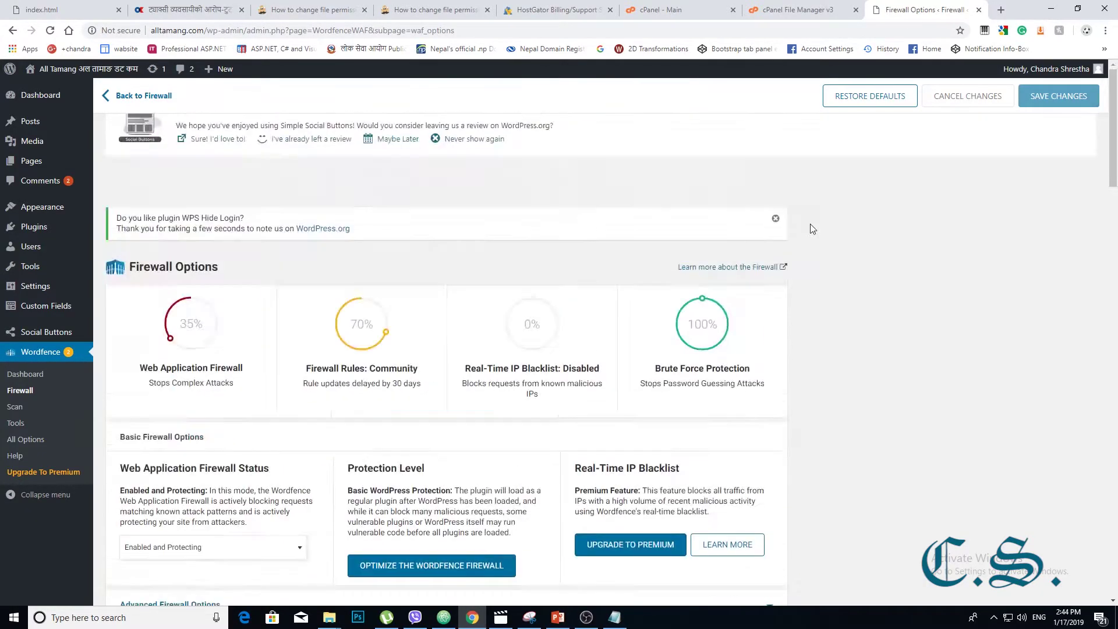
pyautogui.scroll(-5, 547, 295)
pyautogui.scroll(-5, 785, 232)
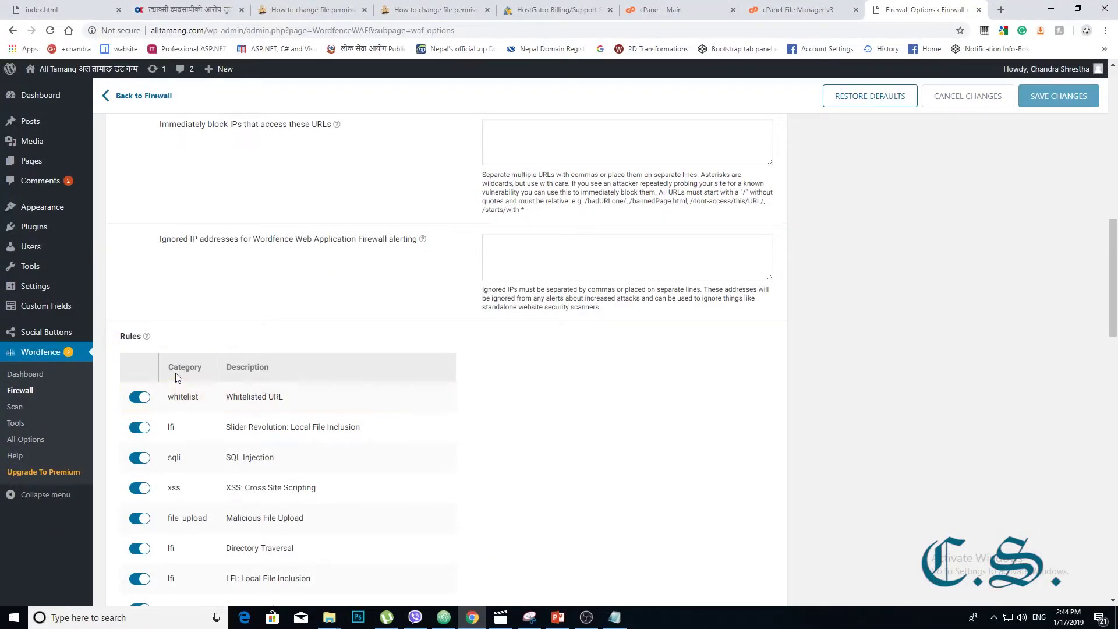
pyautogui.scroll(-5, 149, 428)
pyautogui.scroll(3, 148, 428)
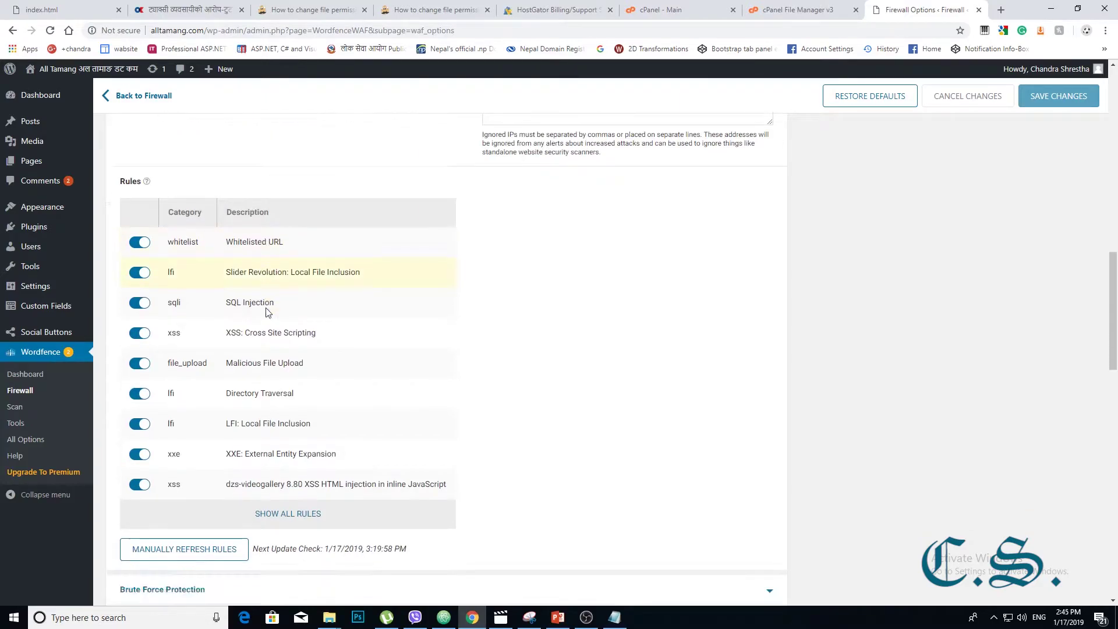
pyautogui.scroll(-3, 260, 275)
pyautogui.scroll(-3, 267, 310)
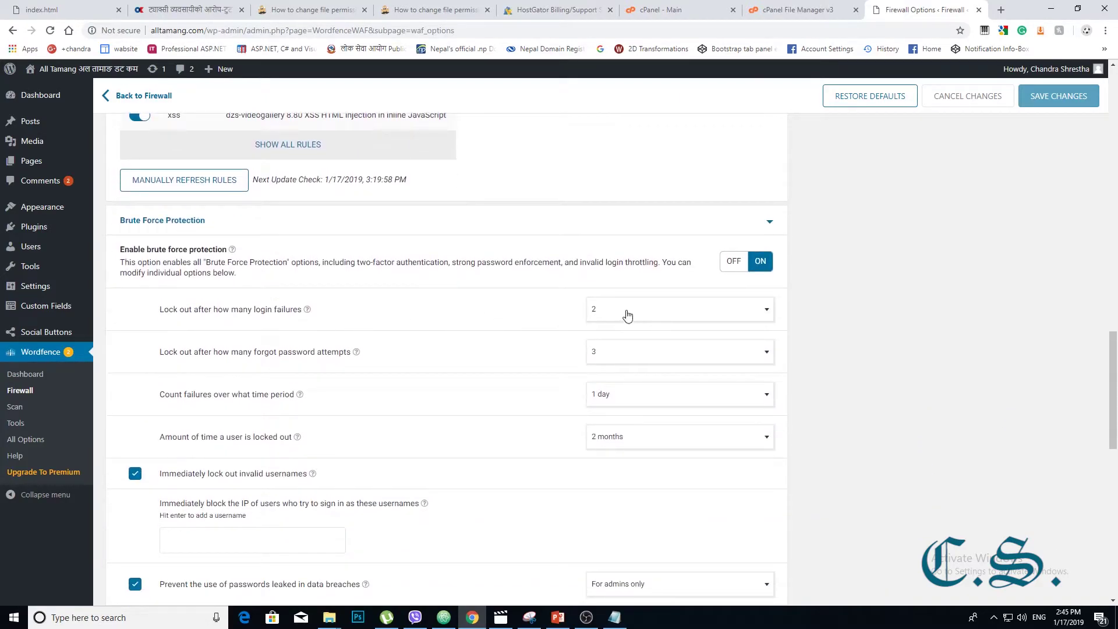
# Step: Confirm Brute Force Protection is on and keep login failures before lockout at 2
pyautogui.moveTo(210, 221); pyautogui.dragTo(114, 221)
pyautogui.click(612, 231)
pyautogui.moveTo(210, 220); pyautogui.dragTo(114, 224)
pyautogui.click(926, 283)
pyautogui.click(750, 309)
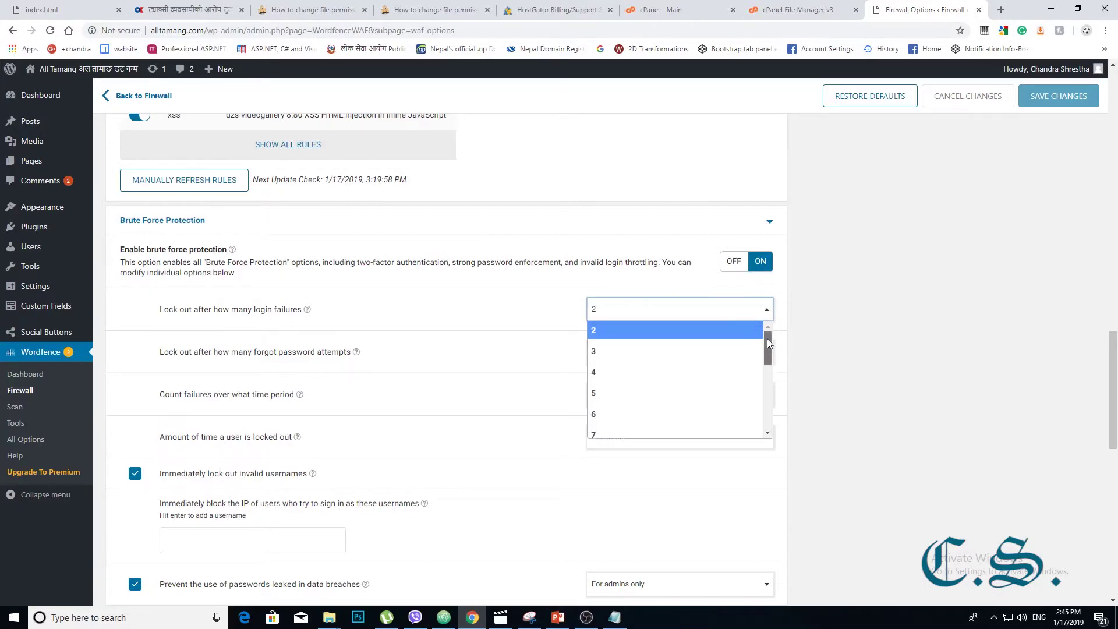
pyautogui.click(662, 331)
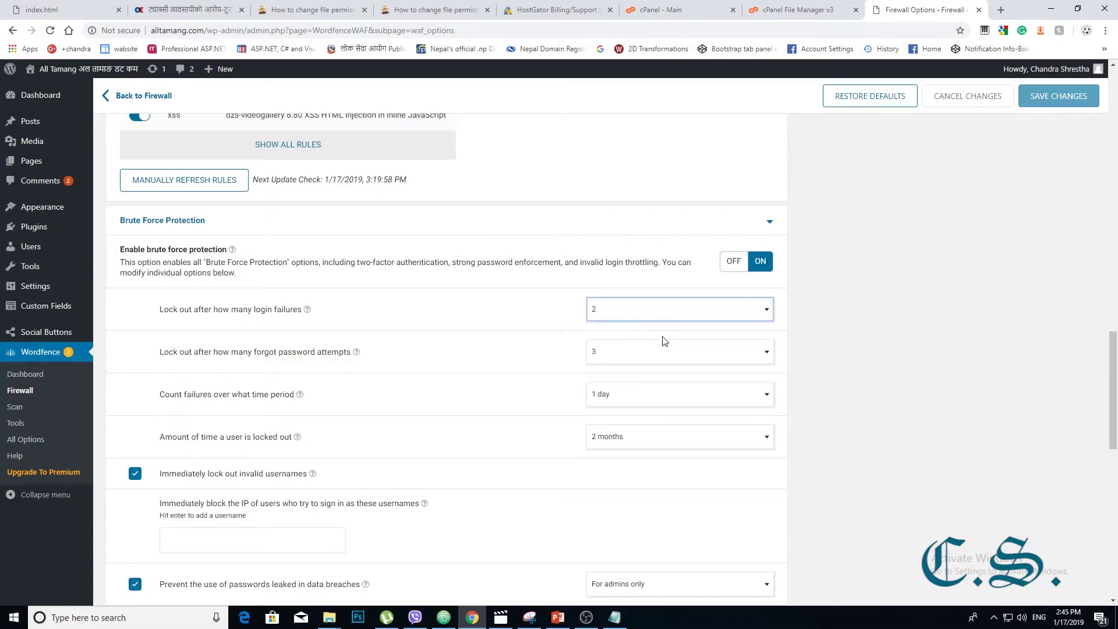
pyautogui.click(679, 318)
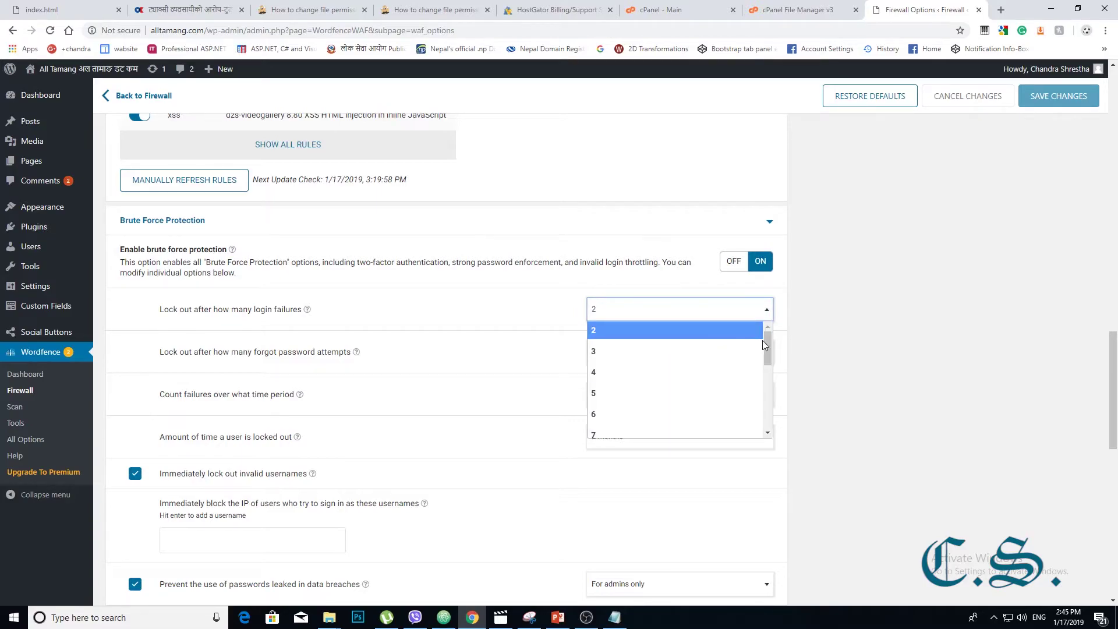
pyautogui.click(690, 341)
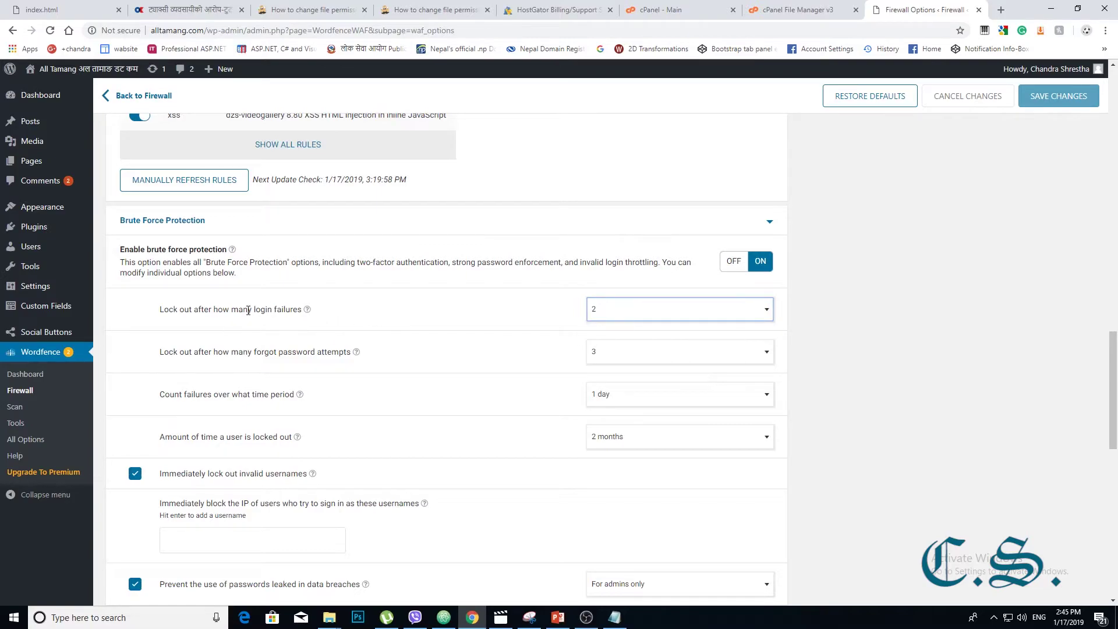
pyautogui.moveTo(303, 310); pyautogui.dragTo(160, 311)
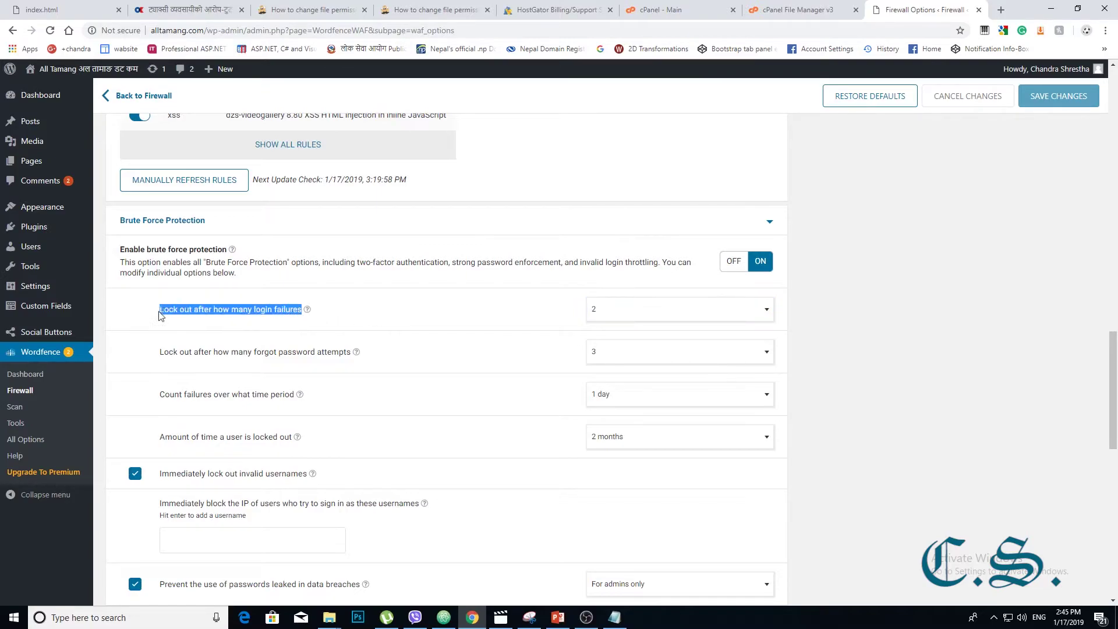
pyautogui.click(1048, 312)
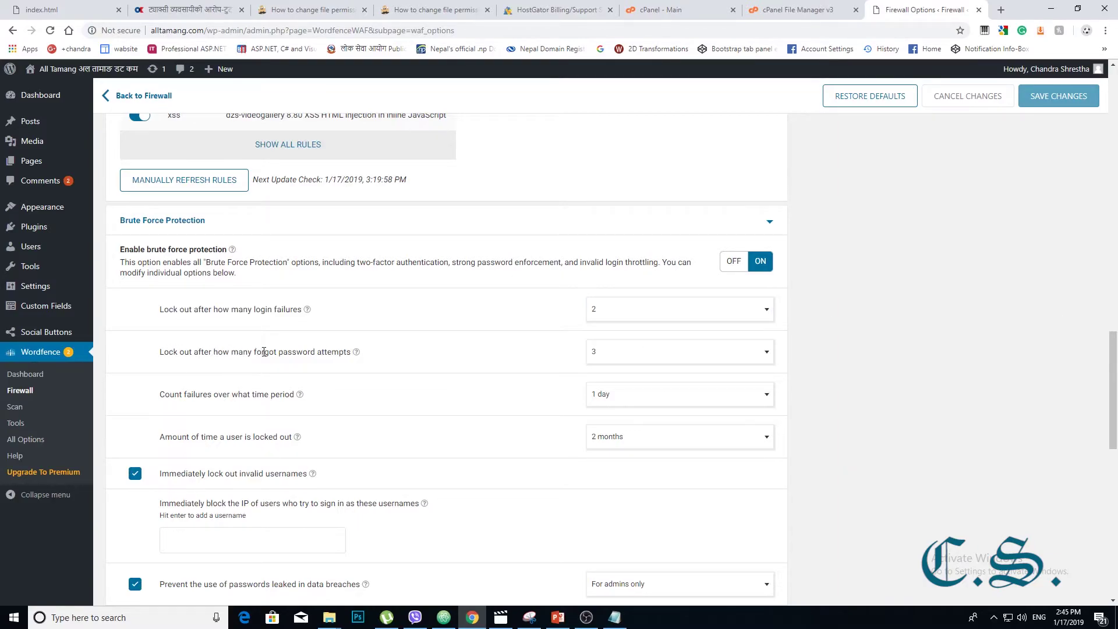
# Step: Set forgot-password attempts before lockout to 1 and bring up the failure-counting period choices
pyautogui.moveTo(348, 352); pyautogui.dragTo(168, 356)
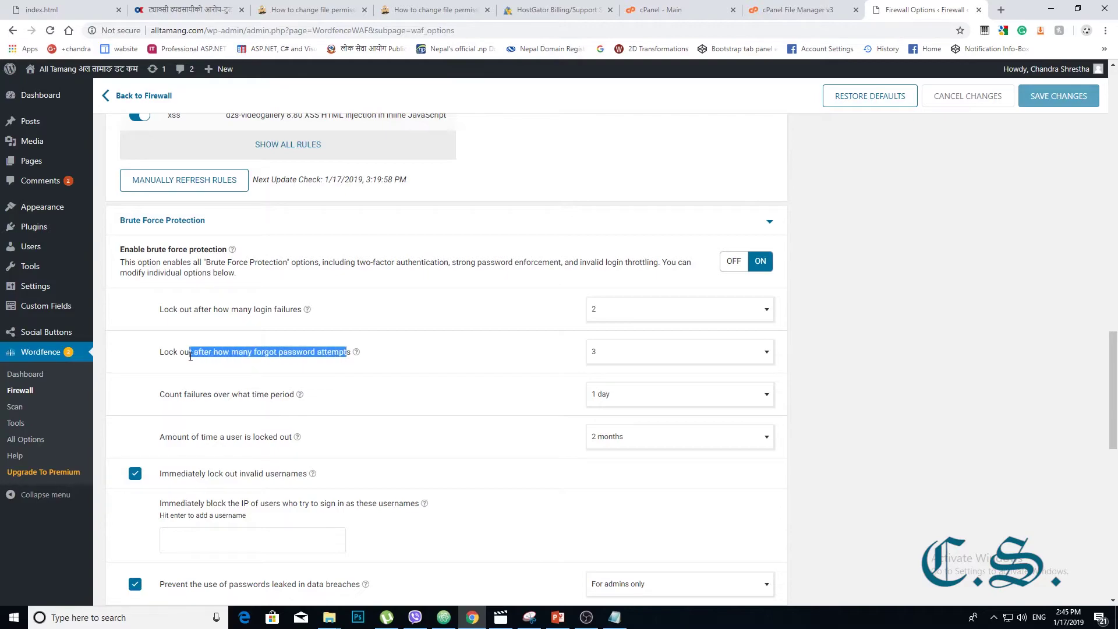
pyautogui.click(680, 351)
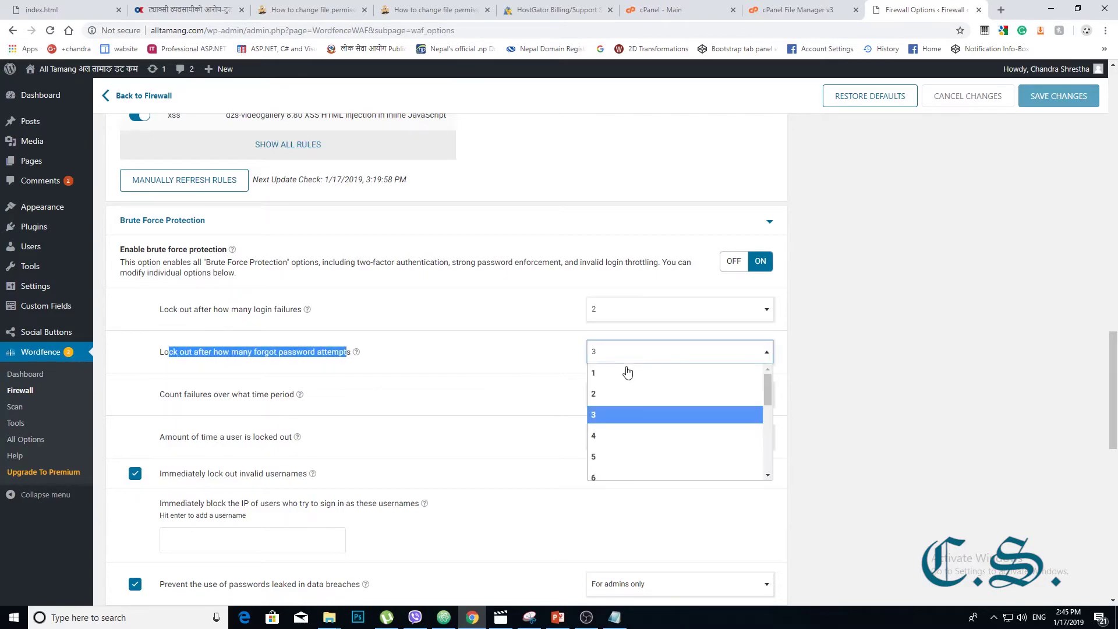
pyautogui.click(629, 377)
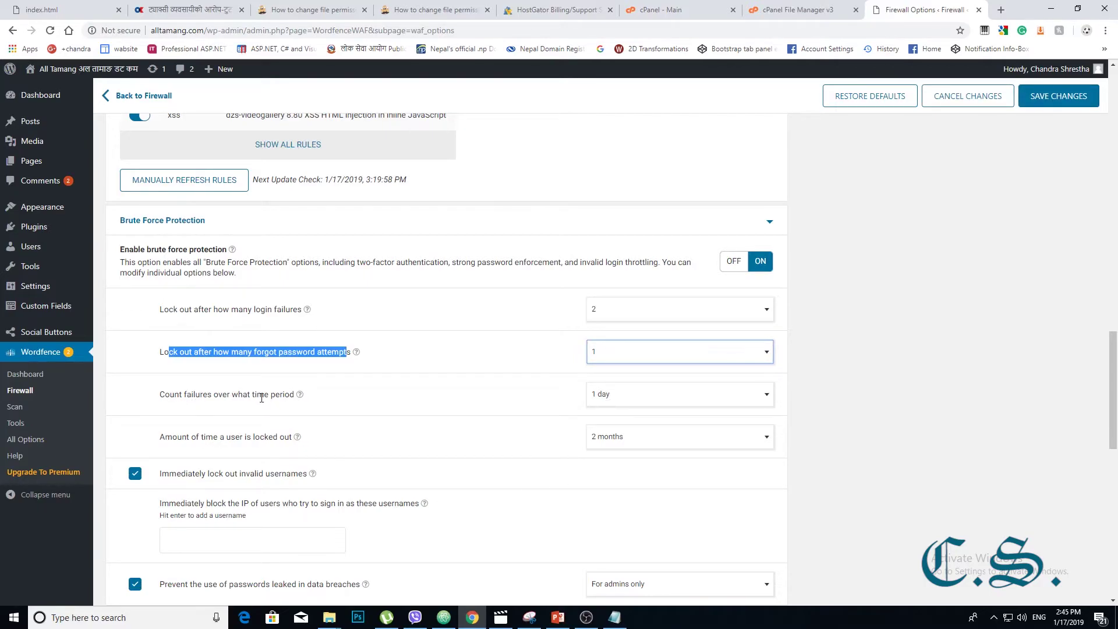
pyautogui.moveTo(285, 394); pyautogui.dragTo(181, 395)
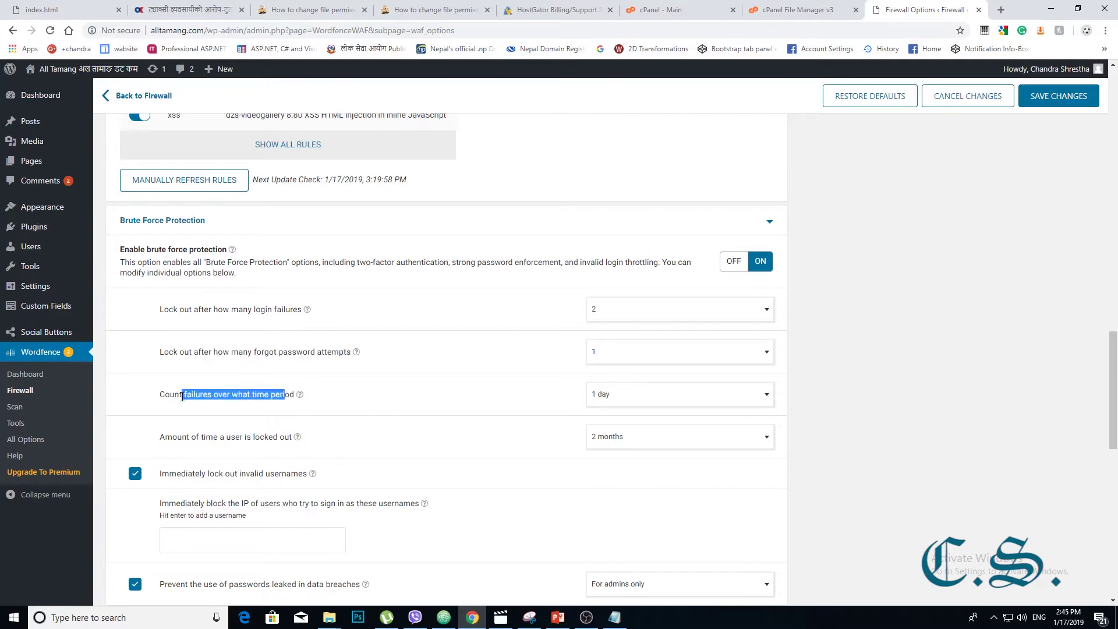
pyautogui.click(734, 394)
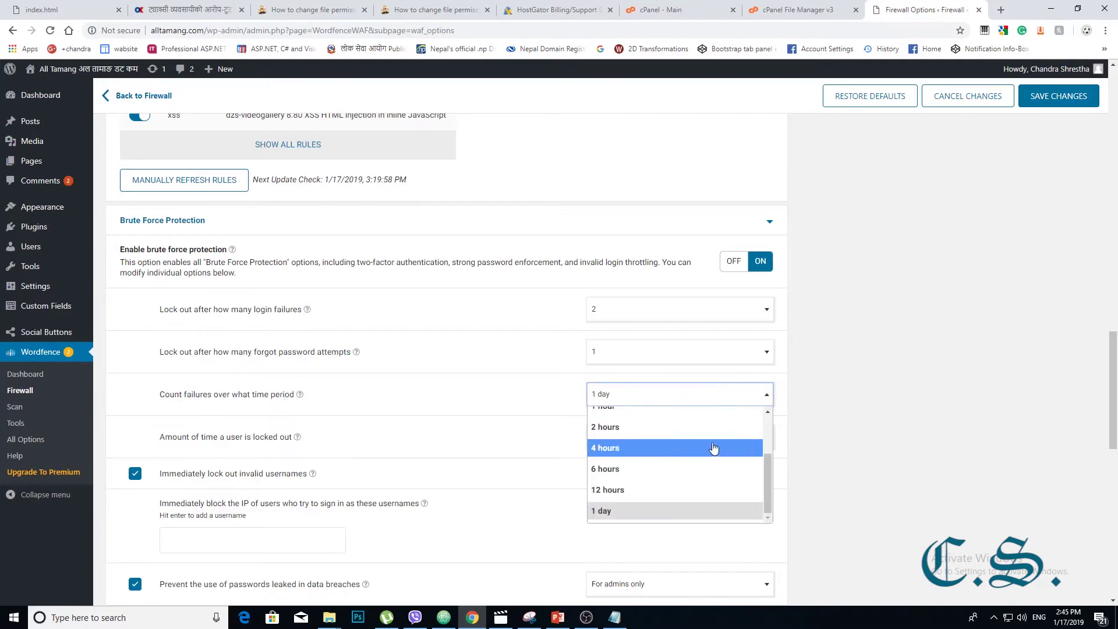
pyautogui.click(667, 510)
pyautogui.scroll(-2, 664, 472)
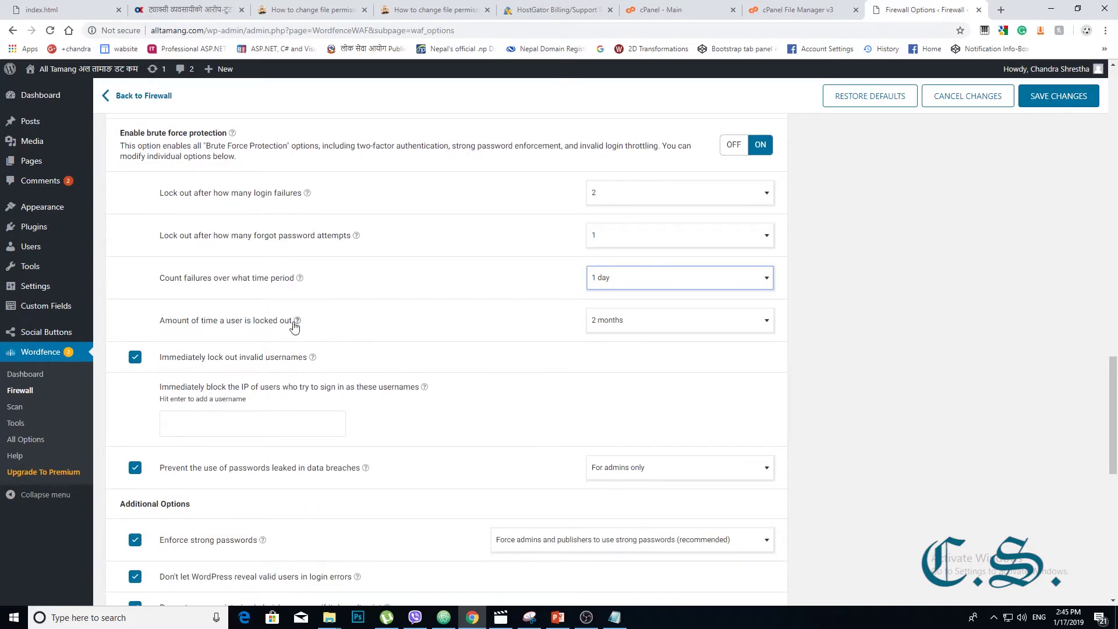
pyautogui.moveTo(291, 321); pyautogui.dragTo(212, 322)
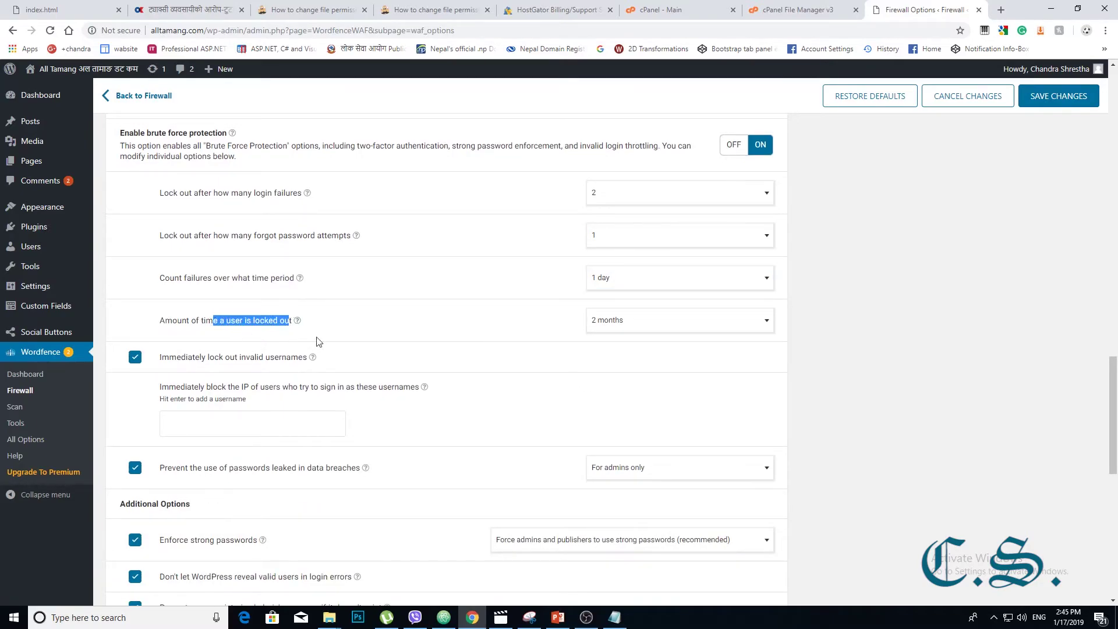
pyautogui.click(667, 321)
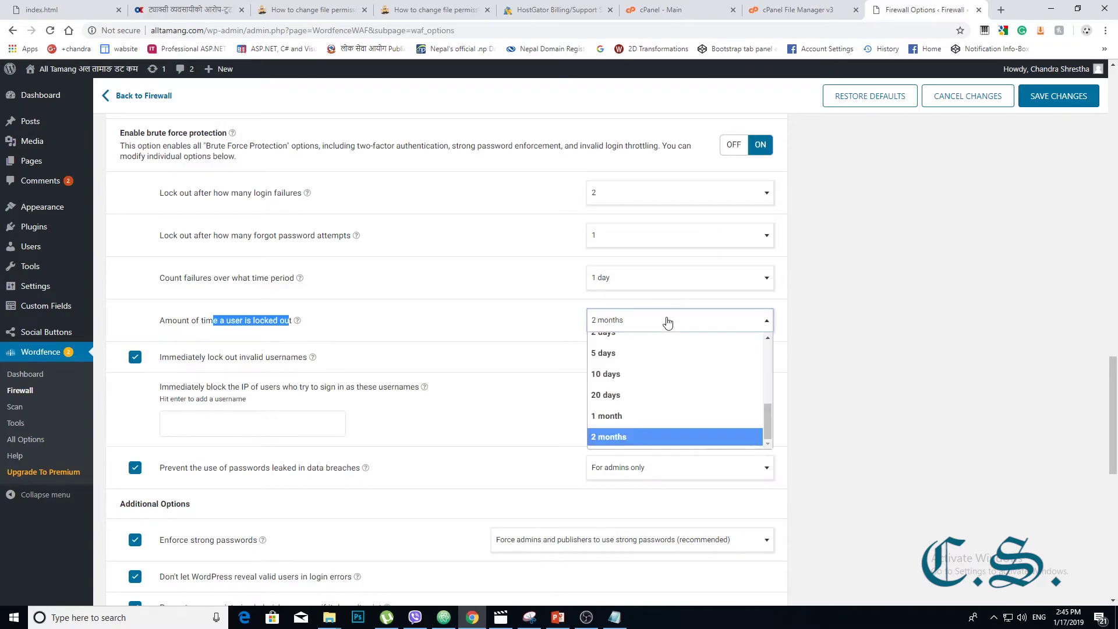
pyautogui.click(612, 436)
pyautogui.scroll(-2, 560, 367)
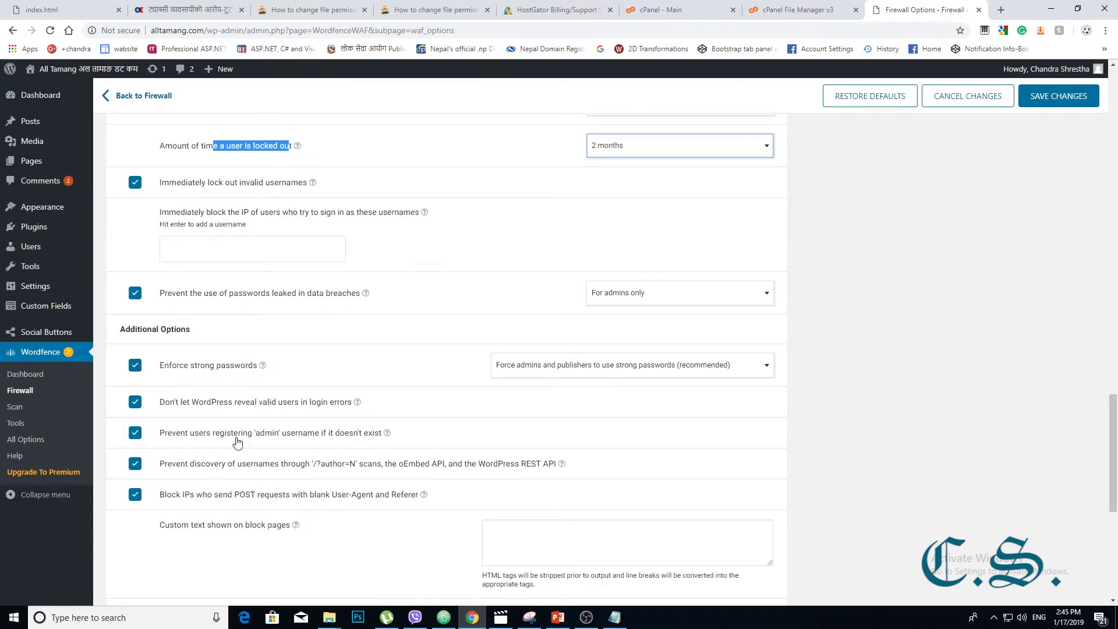
pyautogui.scroll(-4, 236, 441)
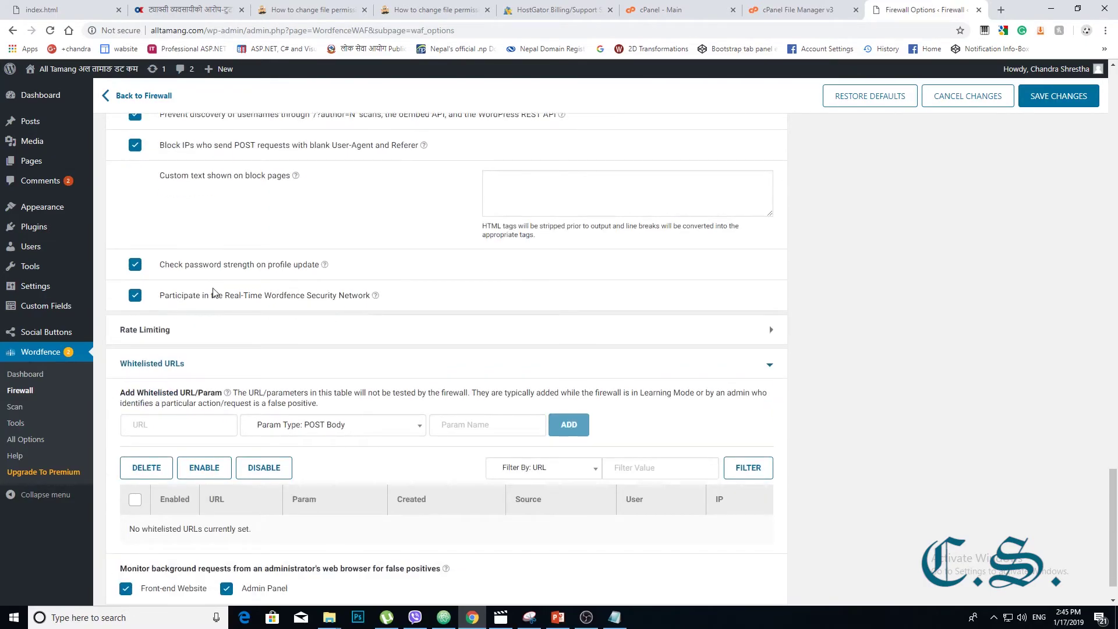
# Step: Save the Wordfence firewall option changes, including the brute force lockout values
pyautogui.click(219, 268)
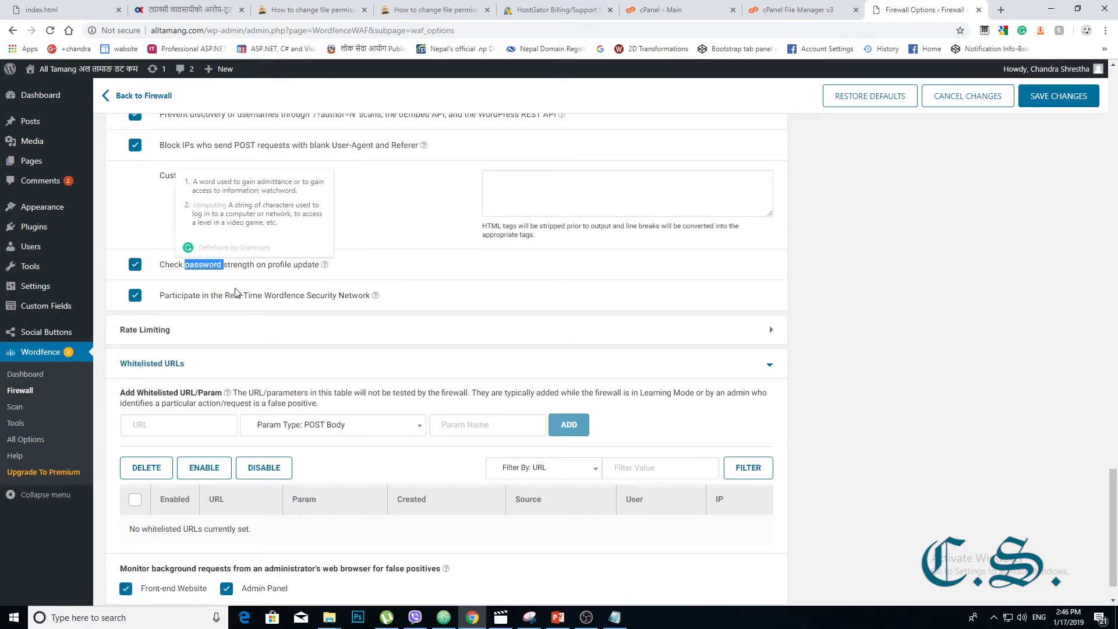
pyautogui.scroll(-1, 253, 298)
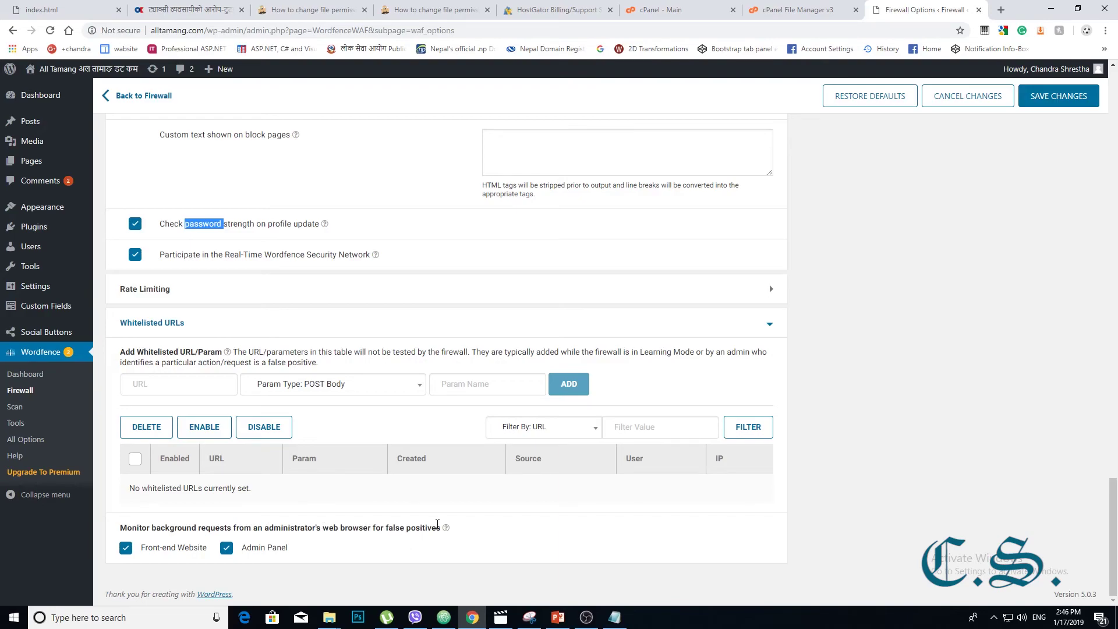
pyautogui.click(1059, 96)
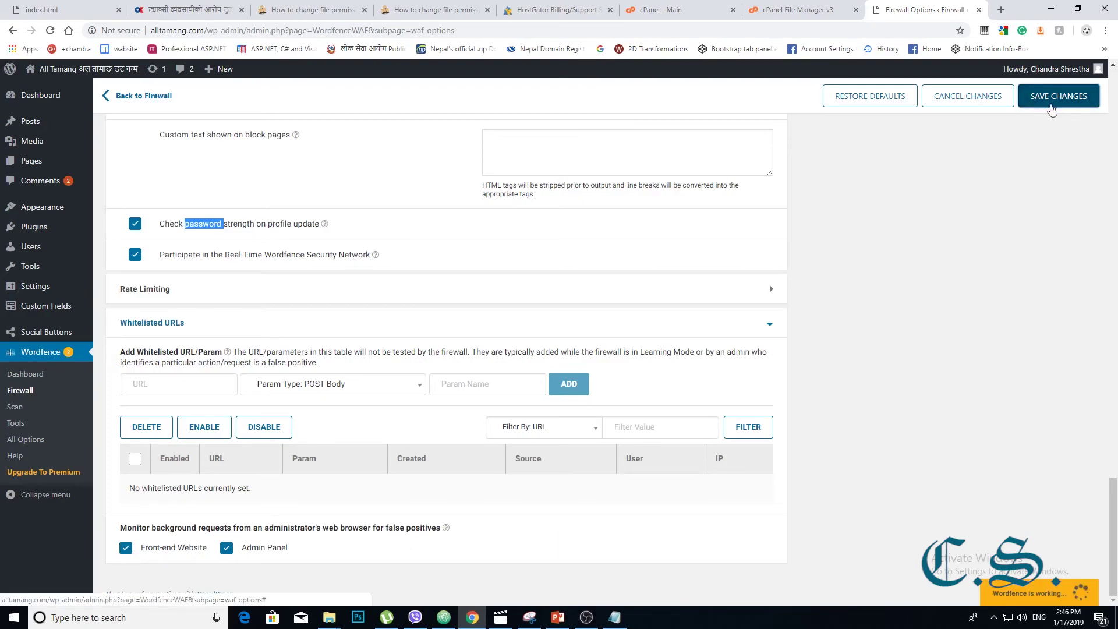
pyautogui.scroll(5, 838, 253)
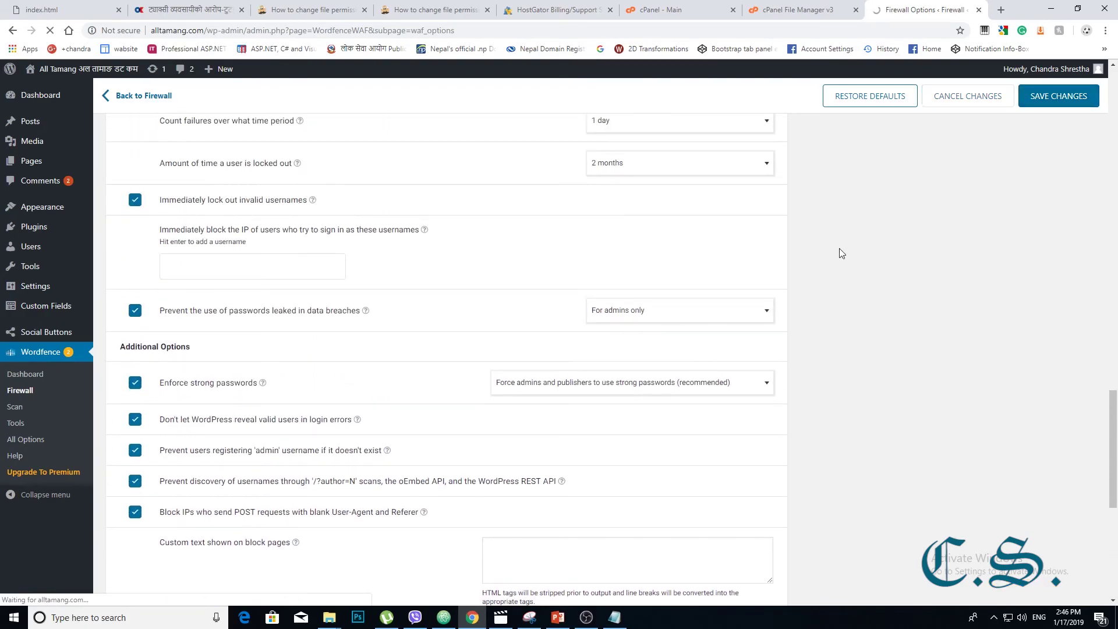